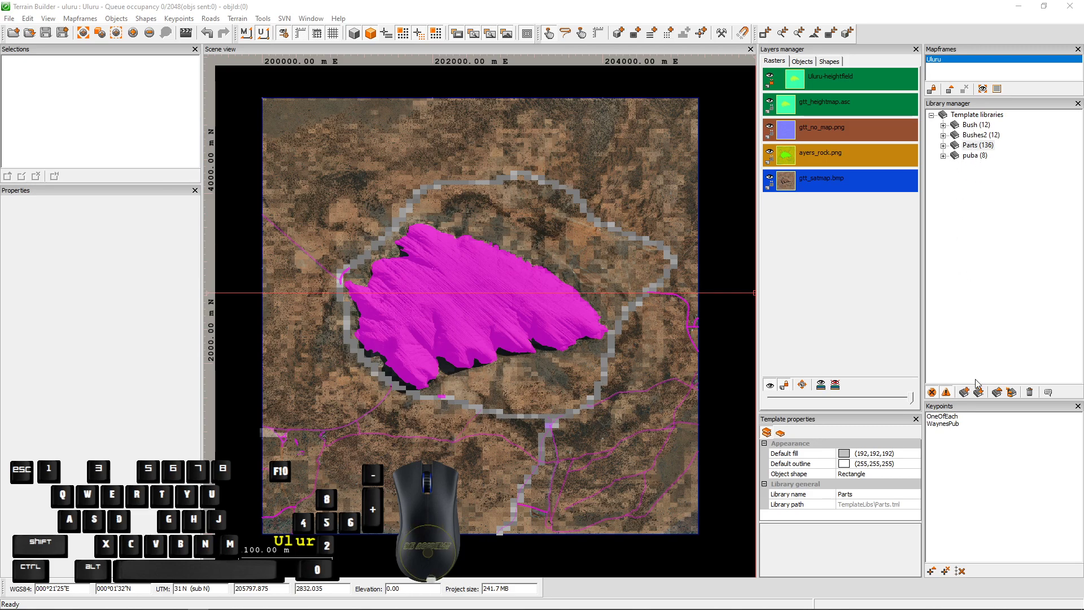
Step: Build the new library from a directory including subfolders, and browse into P:\DZ
{"action": "left_click", "coordinate": [965, 394]}
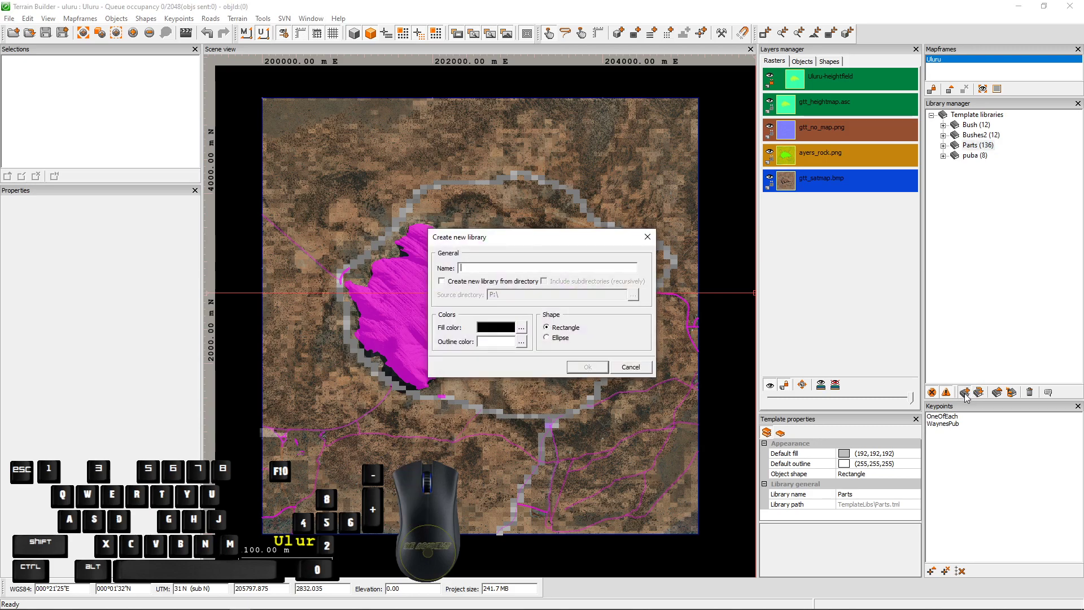
{"action": "left_click", "coordinate": [442, 282]}
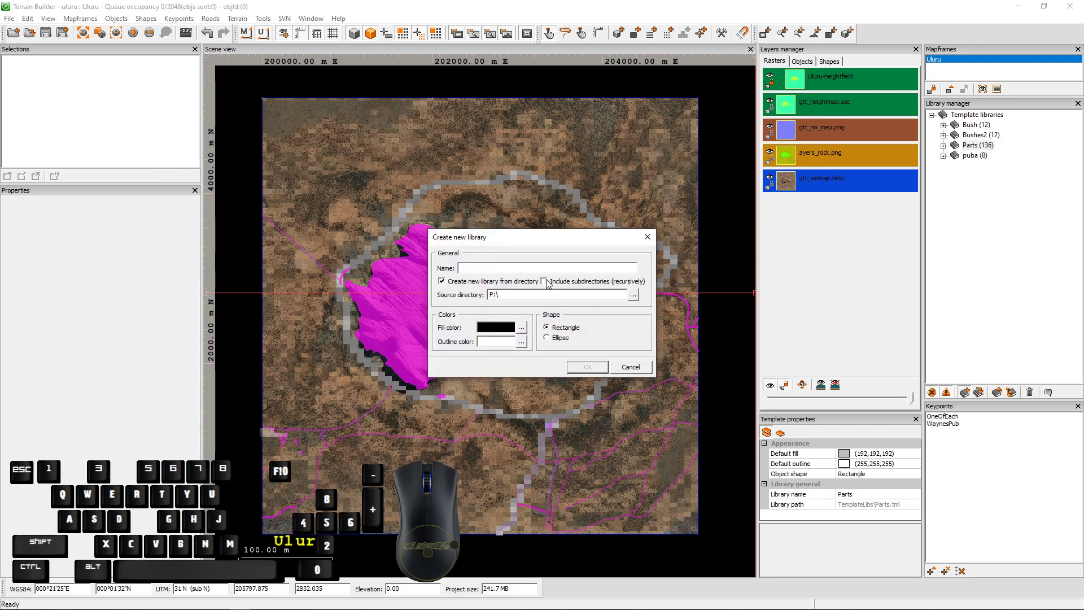
{"action": "left_click", "coordinate": [632, 295]}
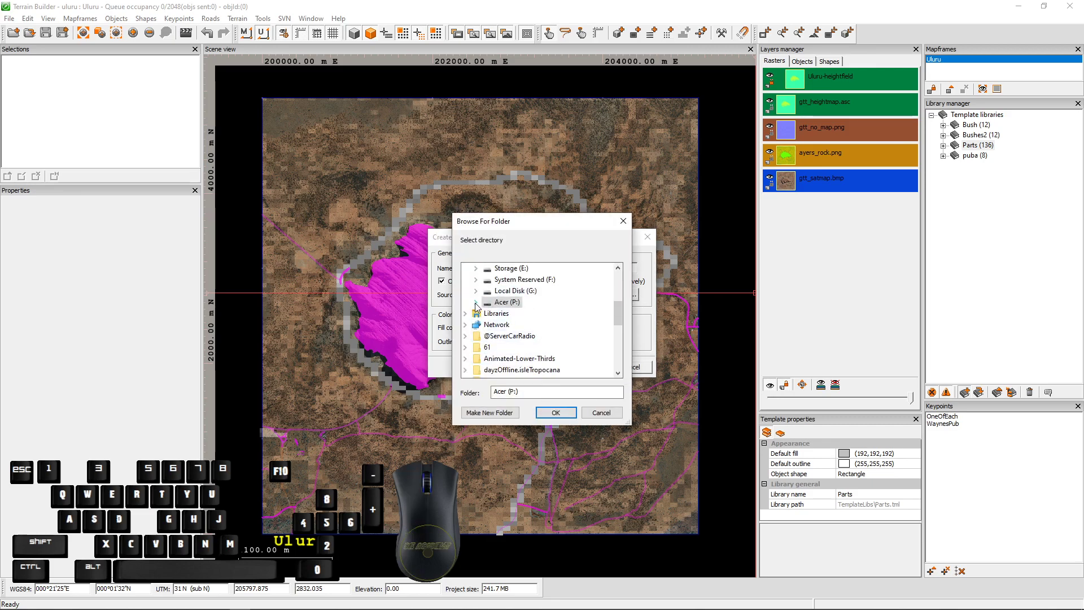
{"action": "left_click", "coordinate": [476, 302]}
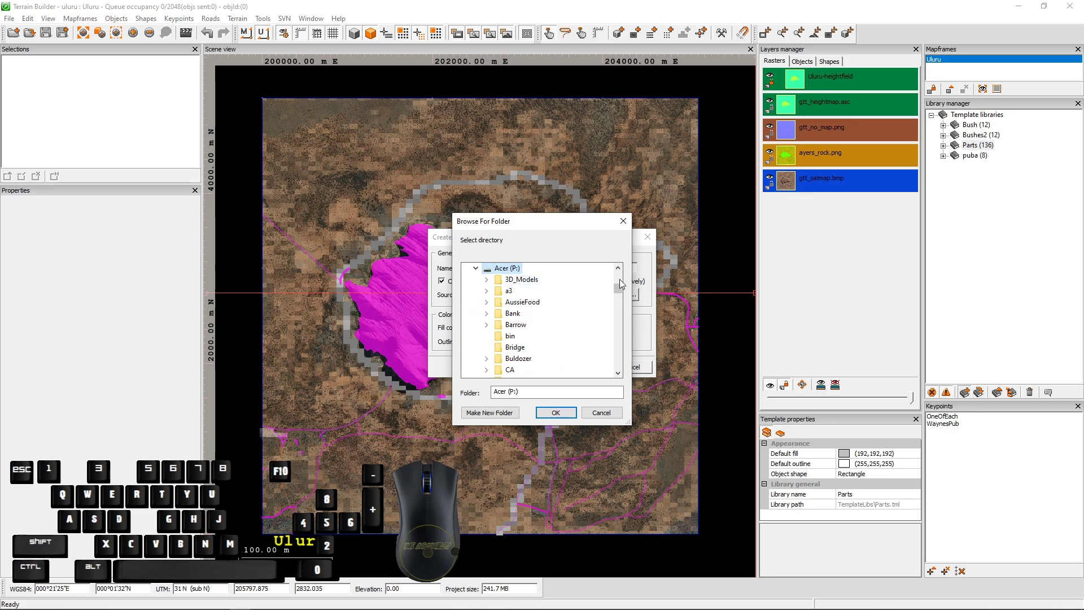
{"action": "left_click_drag", "start_coordinate": [619, 287], "coordinate": [618, 299]}
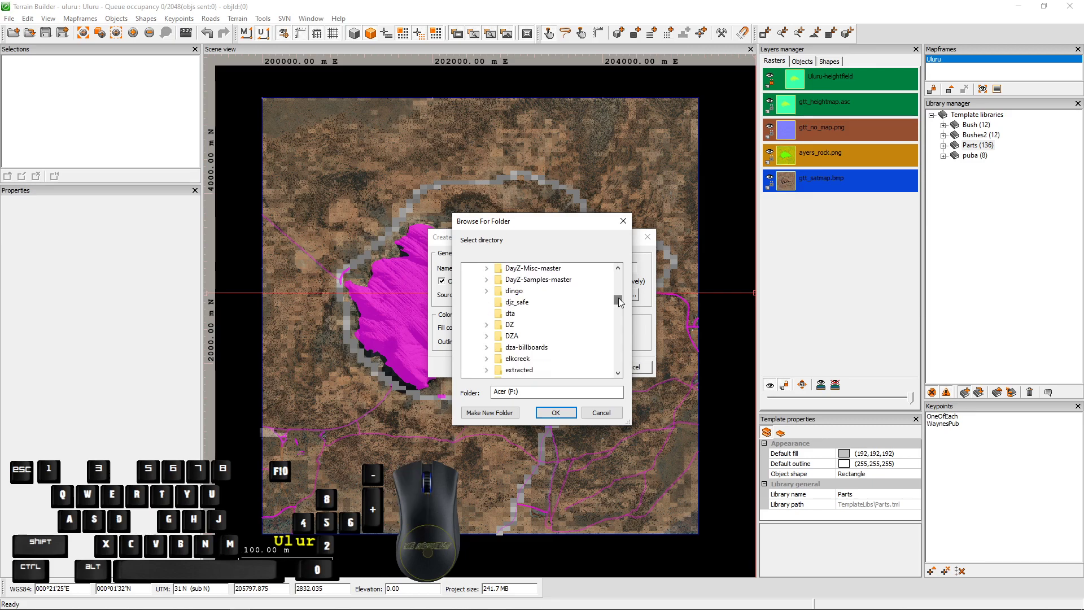
{"action": "left_click", "coordinate": [486, 324]}
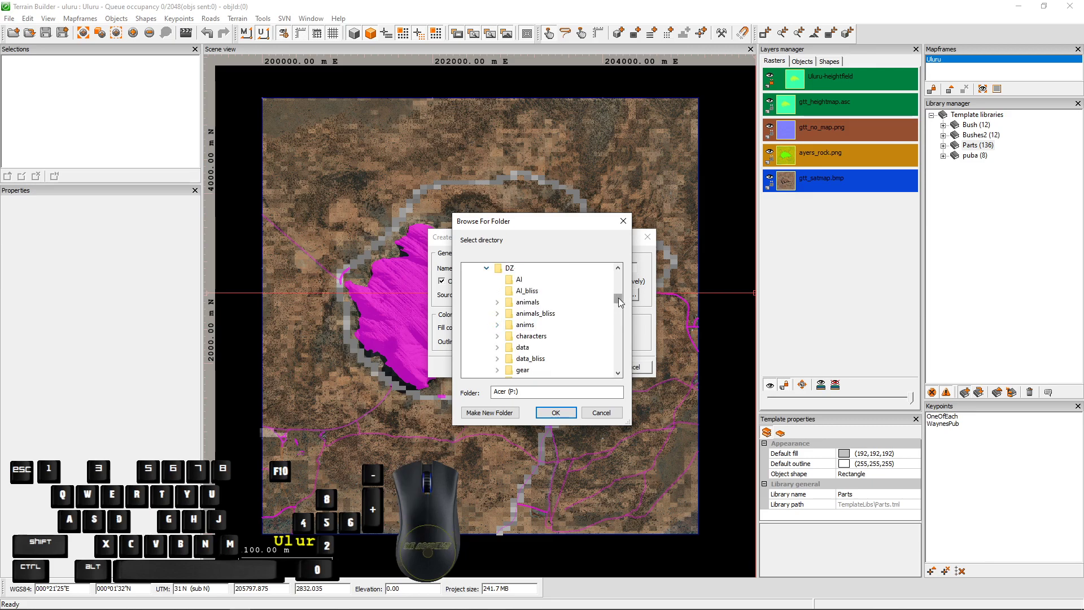
Step: Choose P:\DZ\water_bliss\ponds as the library's source folder
{"action": "left_click_drag", "start_coordinate": [618, 297], "coordinate": [619, 309]}
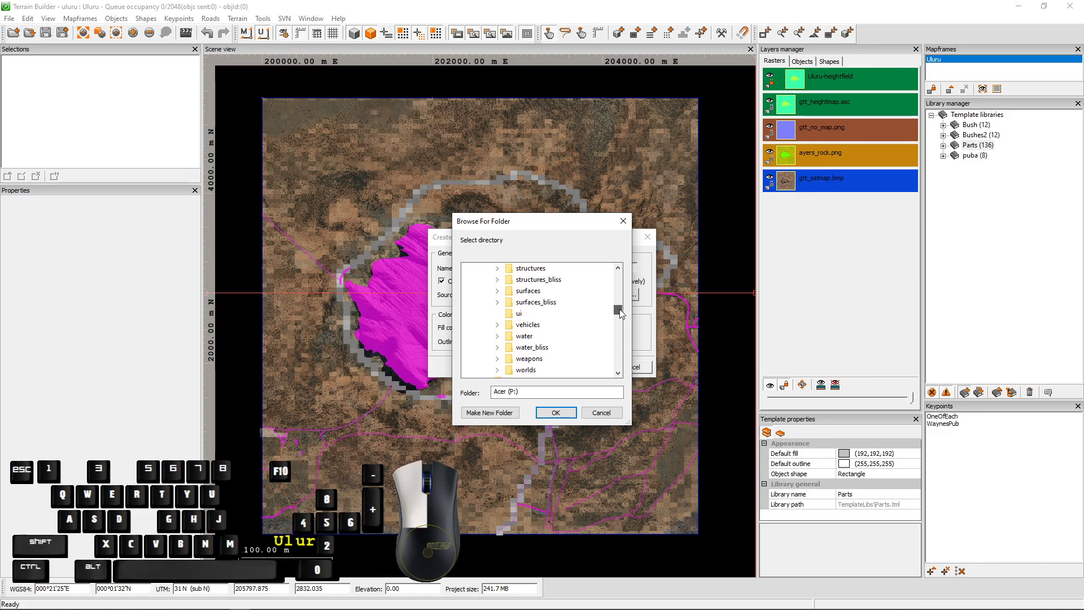
{"action": "double_click", "coordinate": [520, 337]}
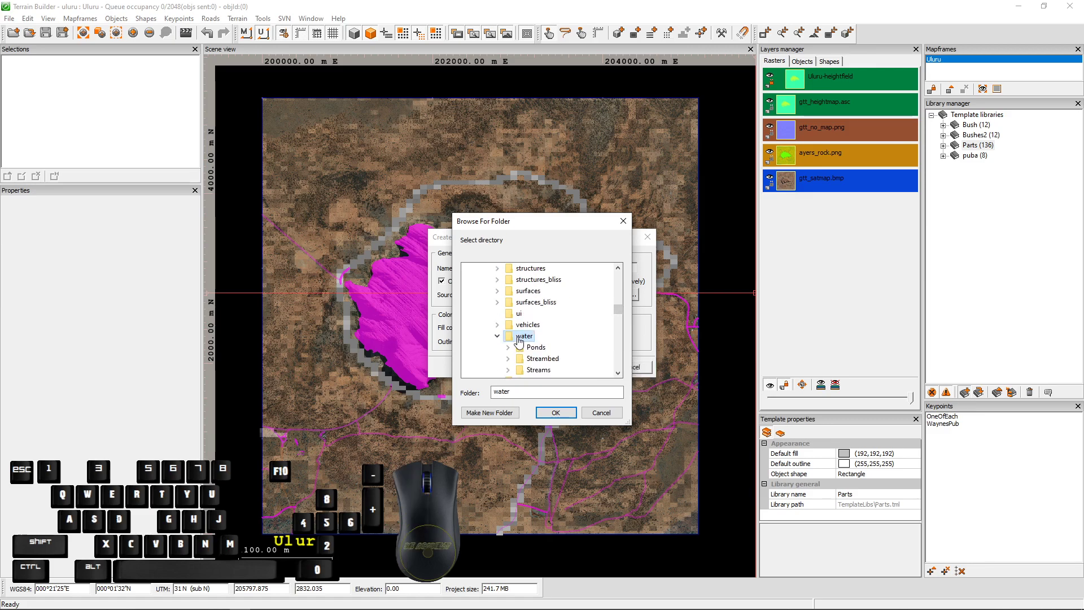
{"action": "scroll", "coordinate": [520, 338], "scroll_direction": "down", "scroll_amount": 2}
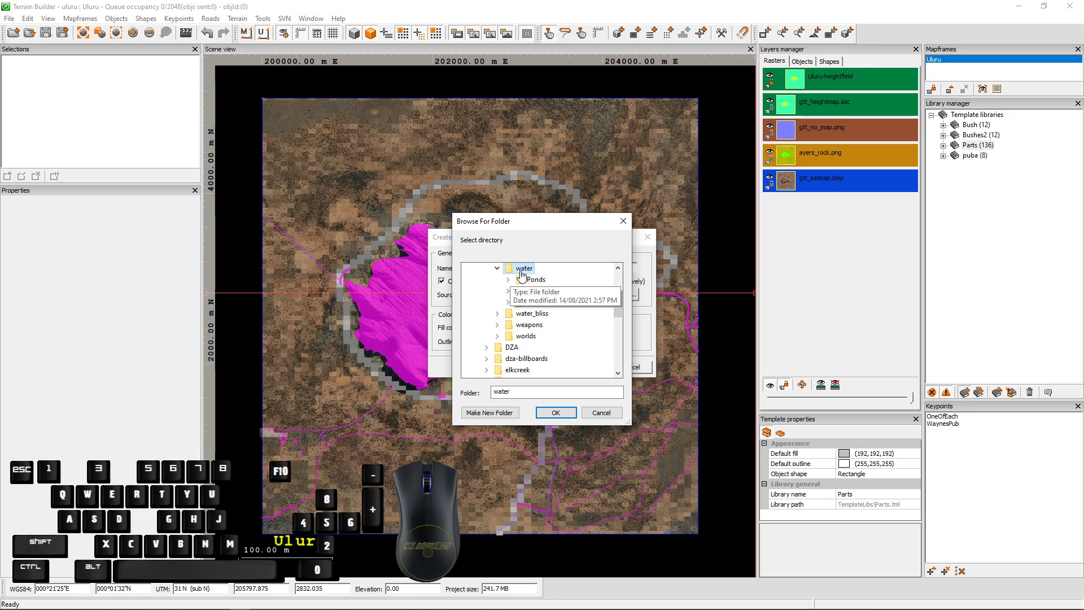
{"action": "left_click", "coordinate": [531, 313]}
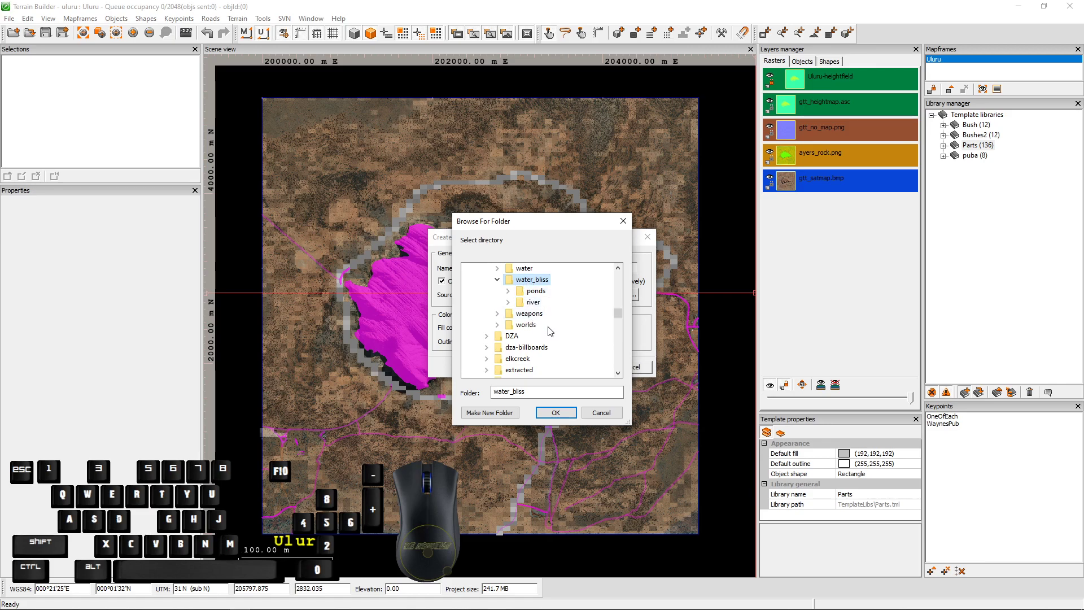
{"action": "left_click", "coordinate": [535, 292]}
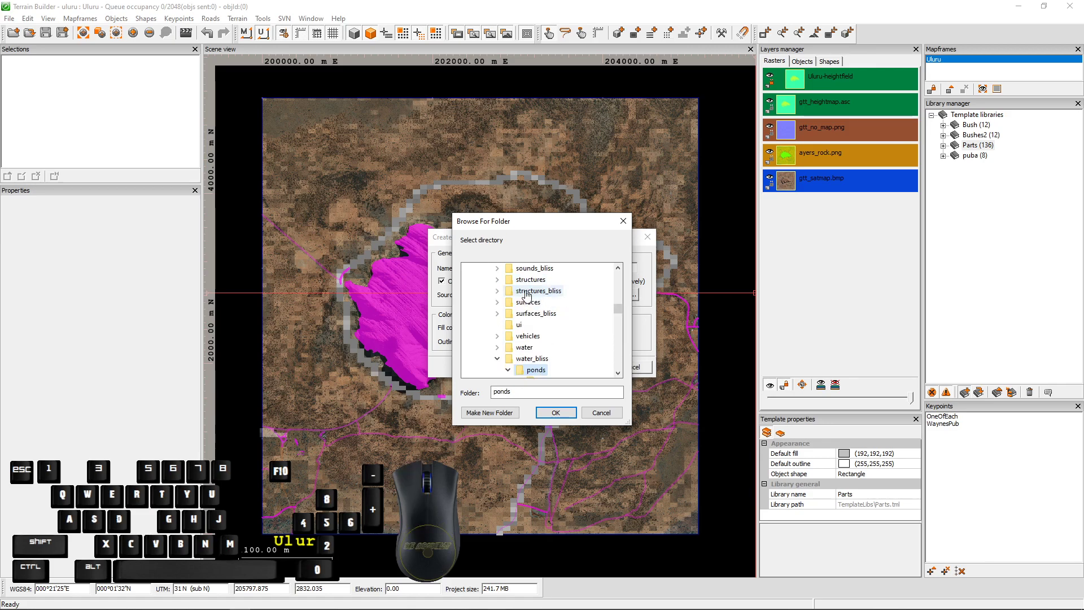
{"action": "scroll", "coordinate": [563, 359], "scroll_direction": "down", "scroll_amount": 1}
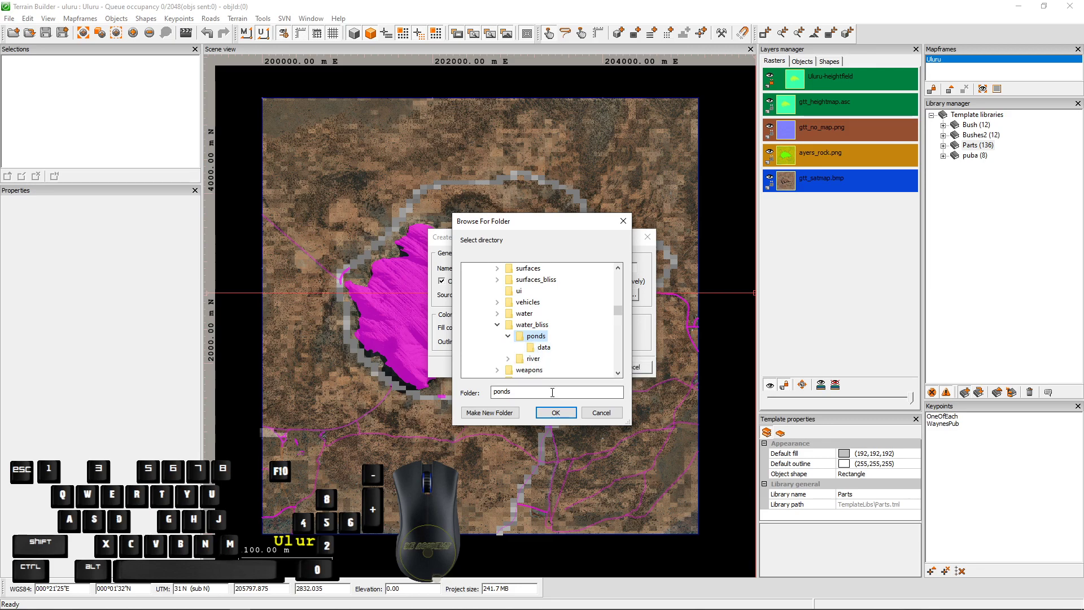
{"action": "left_click", "coordinate": [556, 413]}
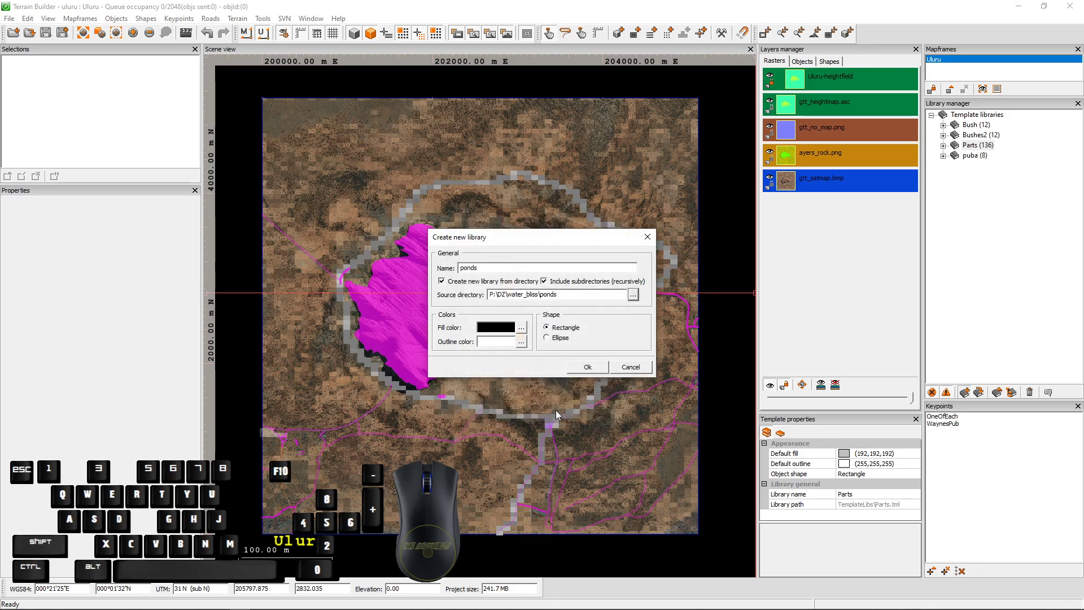
Step: Change the ponds library's fill colour from black to cyan
{"action": "left_click", "coordinate": [520, 329]}
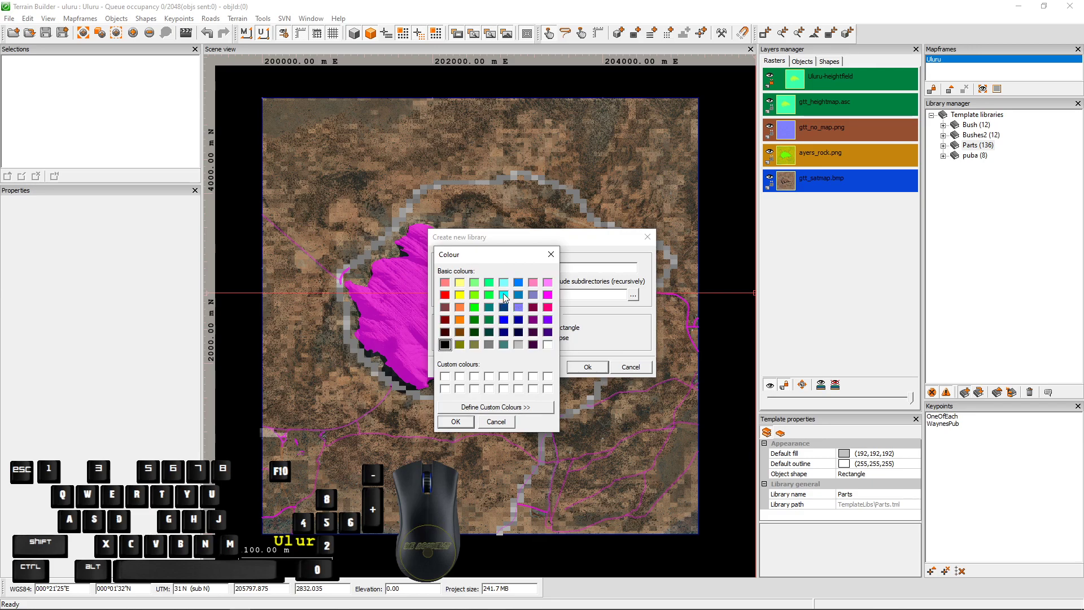
{"action": "left_click", "coordinate": [503, 295]}
{"action": "left_click", "coordinate": [455, 421]}
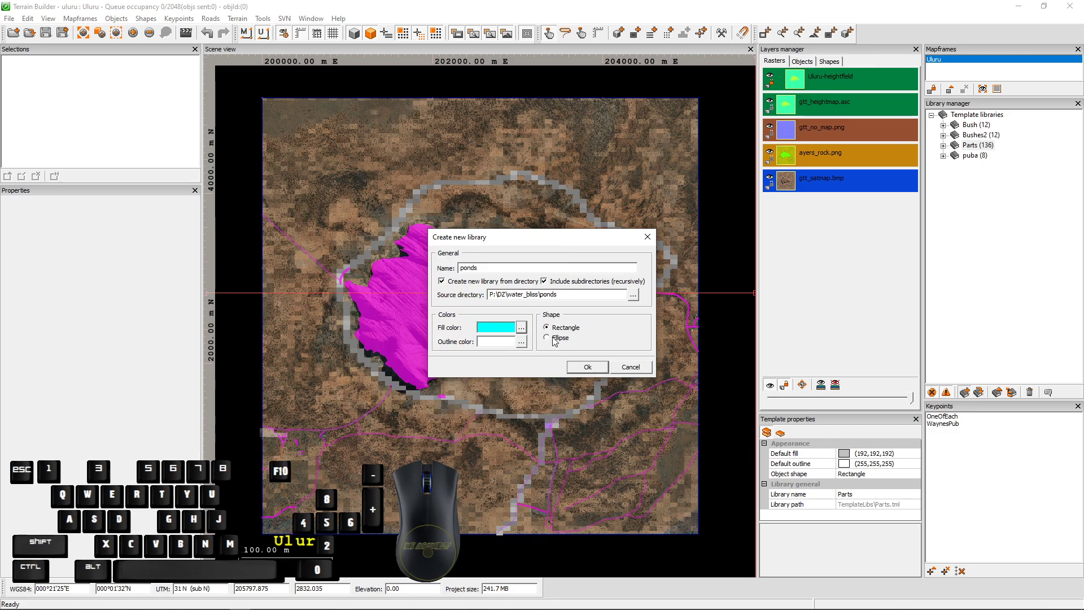
Step: Create the ponds library, expand its 184 templates and show enoch_50x50's properties
{"action": "left_click", "coordinate": [586, 367]}
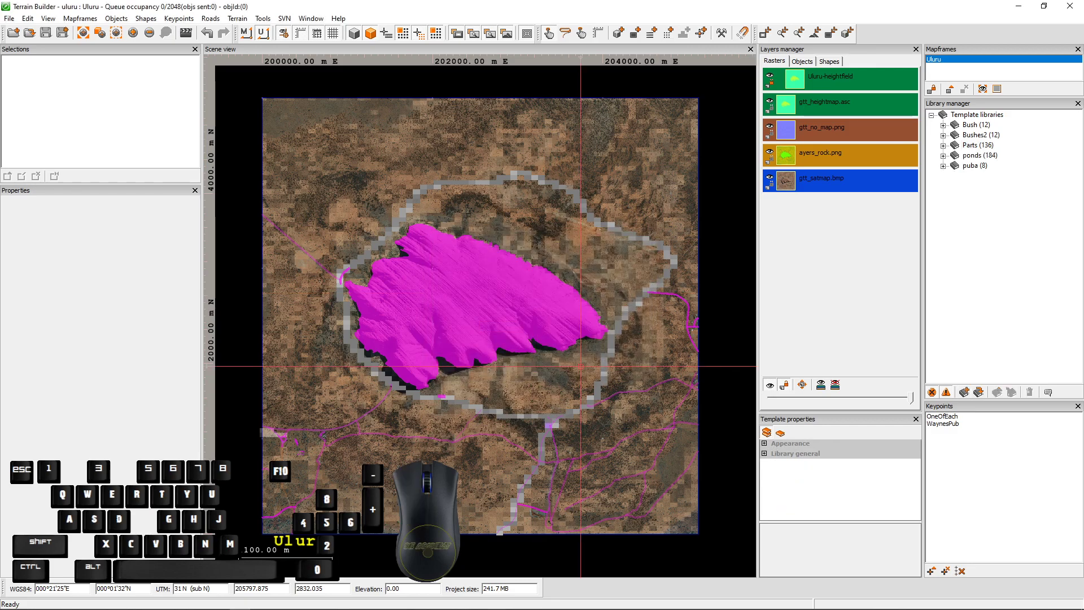
{"action": "left_click", "coordinate": [943, 156]}
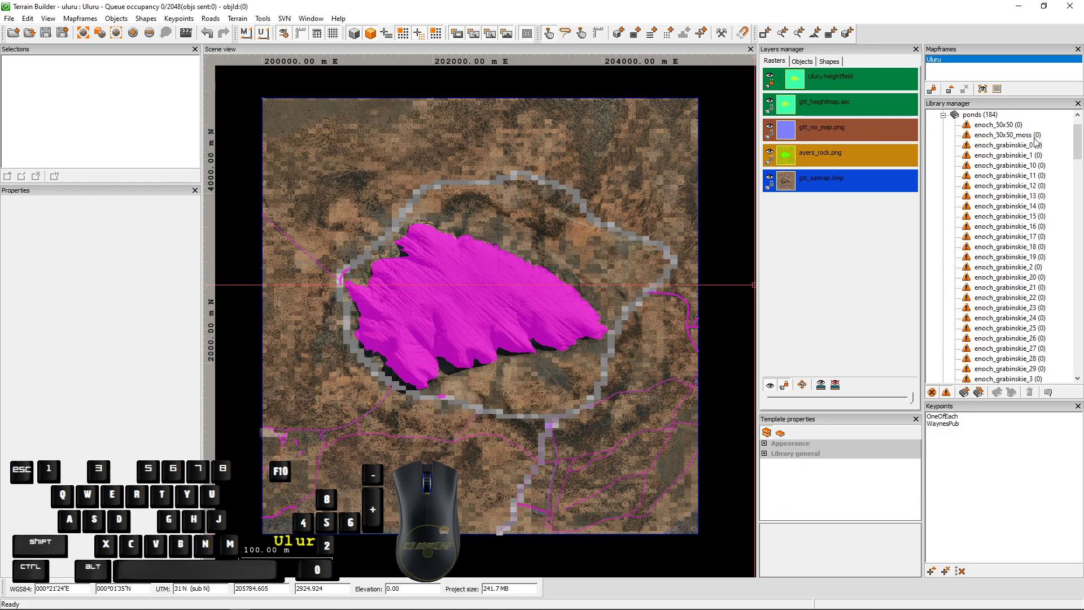
{"action": "left_click", "coordinate": [996, 125]}
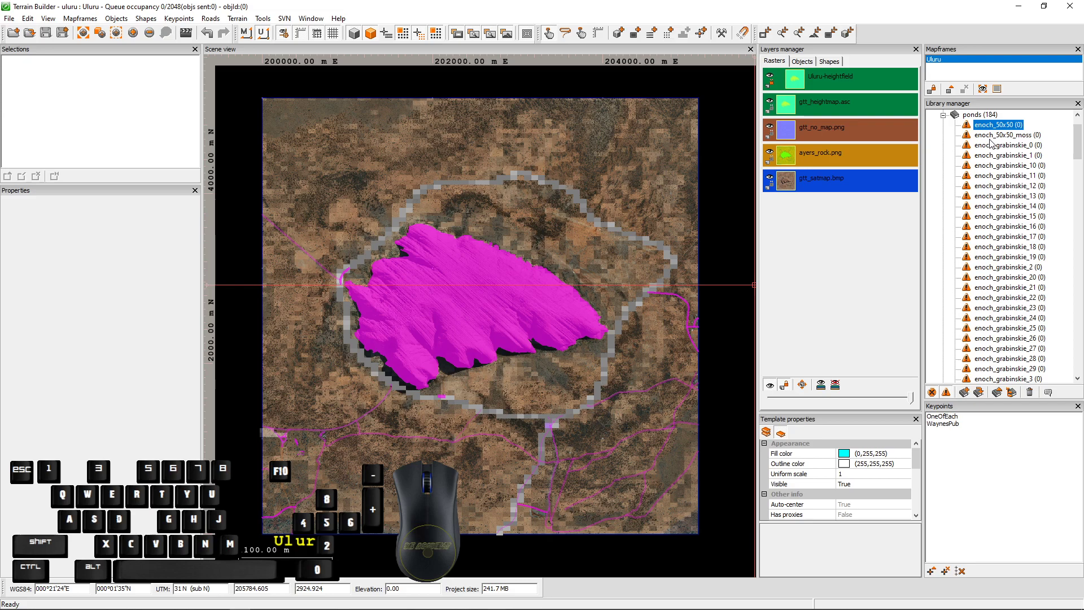
Step: Add a new object layer named 'water' at the top of the Objects list
{"action": "left_click", "coordinate": [804, 62]}
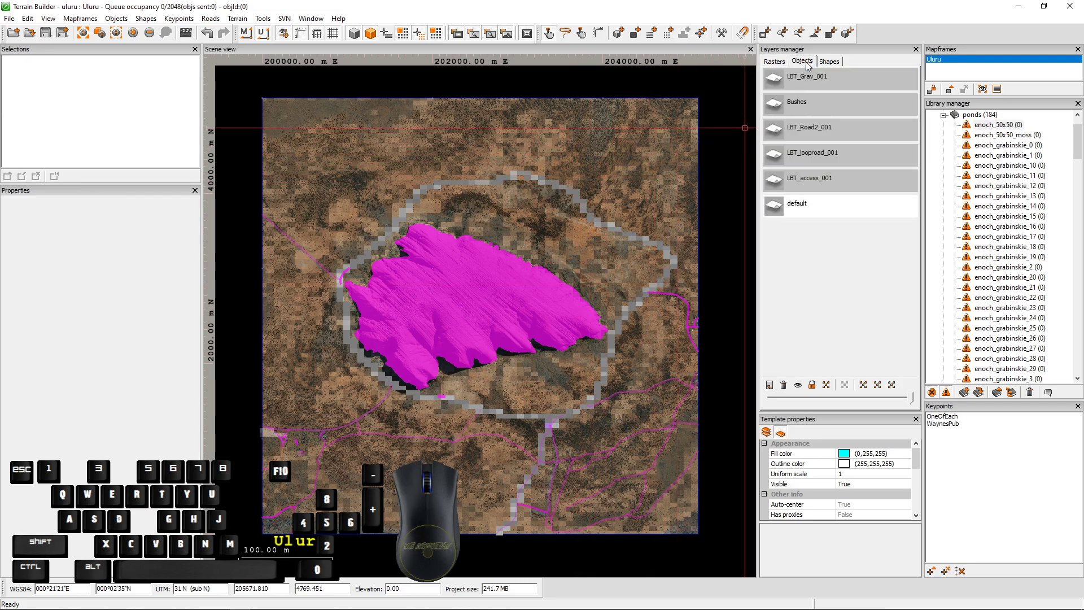
{"action": "left_click", "coordinate": [770, 387]}
{"action": "type", "text": "water"}
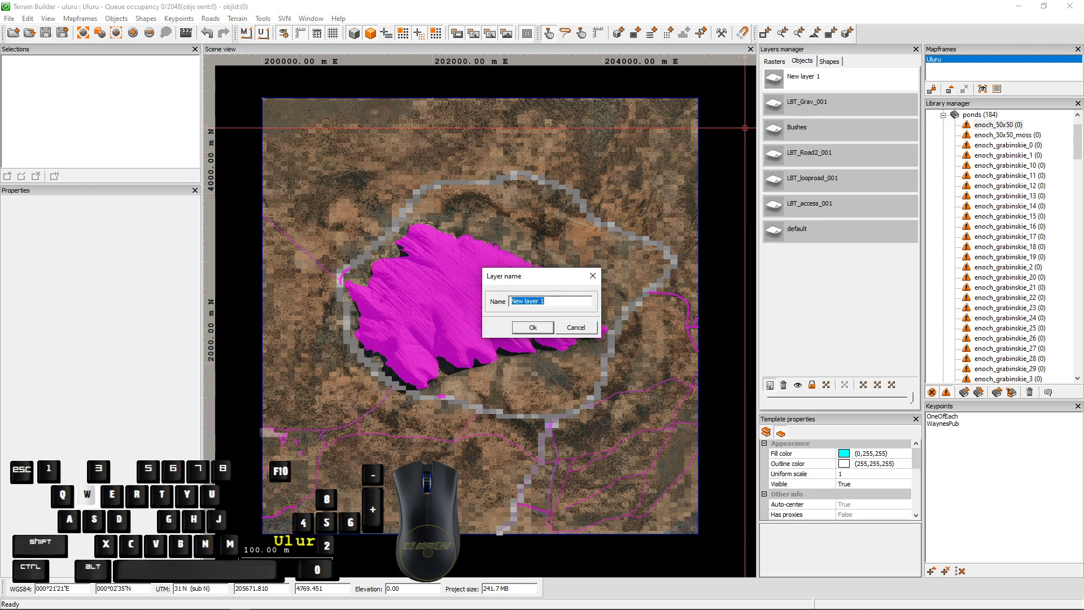
{"action": "key", "text": "Return"}
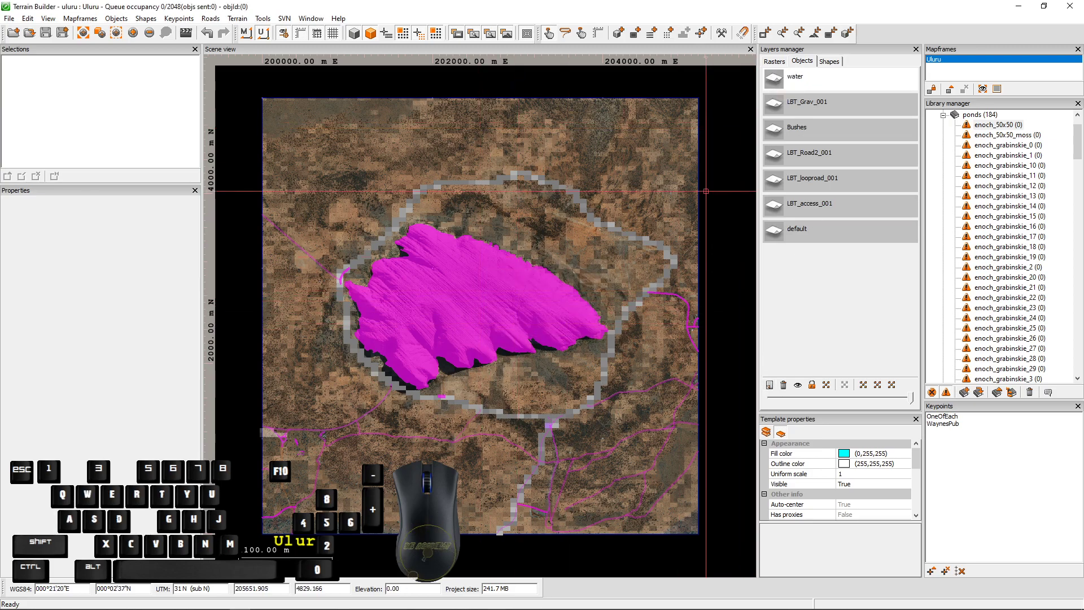
Step: Select the enoch_50x50 template and place one pond tile on the desert map
{"action": "scroll", "coordinate": [551, 243], "scroll_direction": "up", "scroll_amount": 2}
{"action": "scroll", "coordinate": [552, 243], "scroll_direction": "up", "scroll_amount": 1}
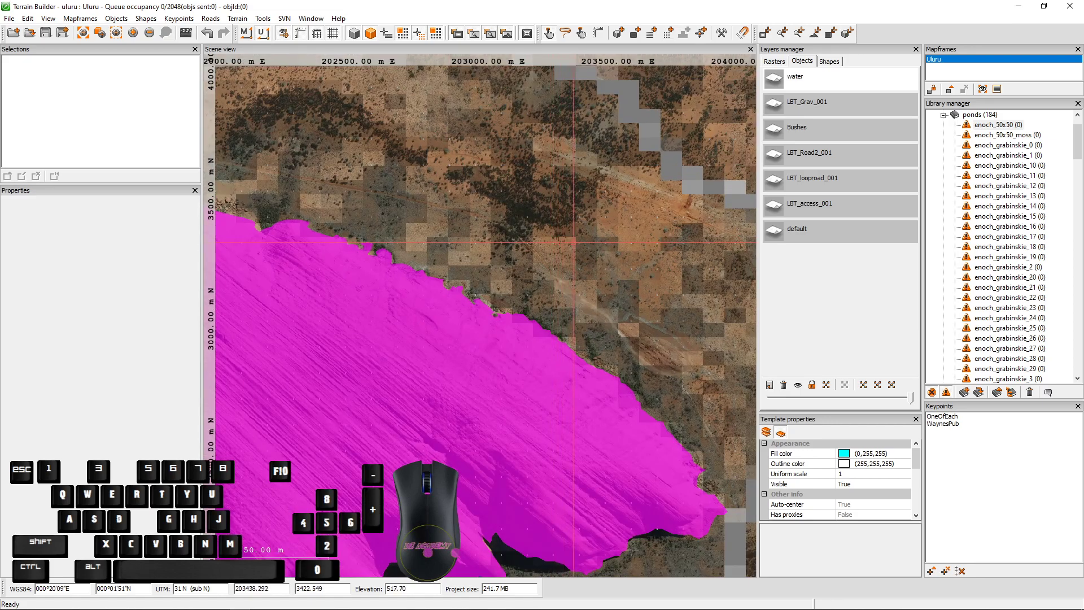
{"action": "scroll", "coordinate": [685, 205], "scroll_direction": "down", "scroll_amount": 1}
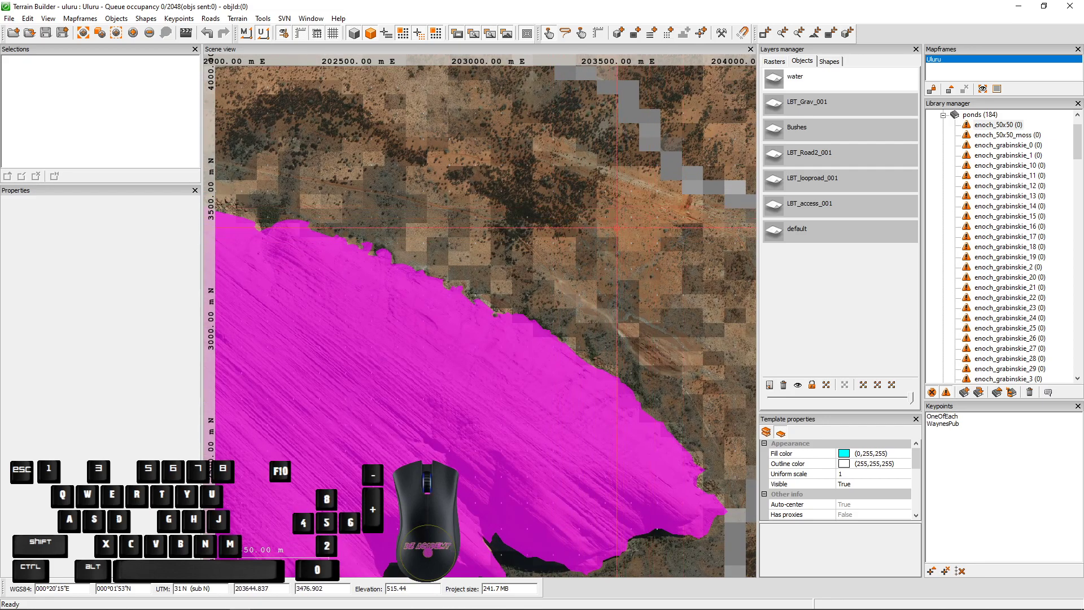
{"action": "right_click_drag", "start_coordinate": [592, 130], "coordinate": [593, 283]}
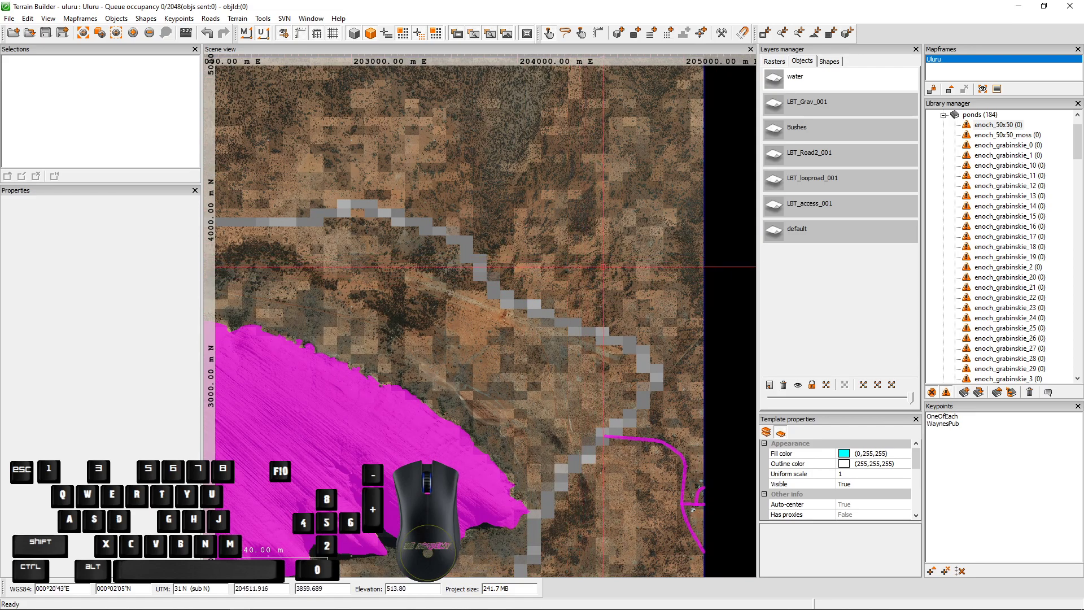
{"action": "left_click", "coordinate": [981, 126]}
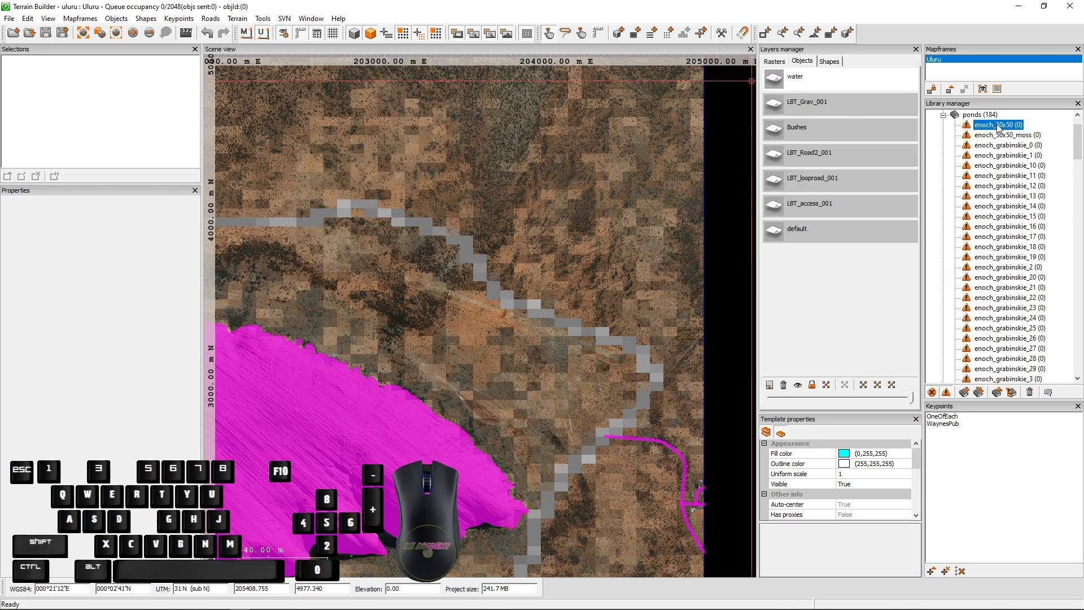
{"action": "left_click", "coordinate": [619, 35]}
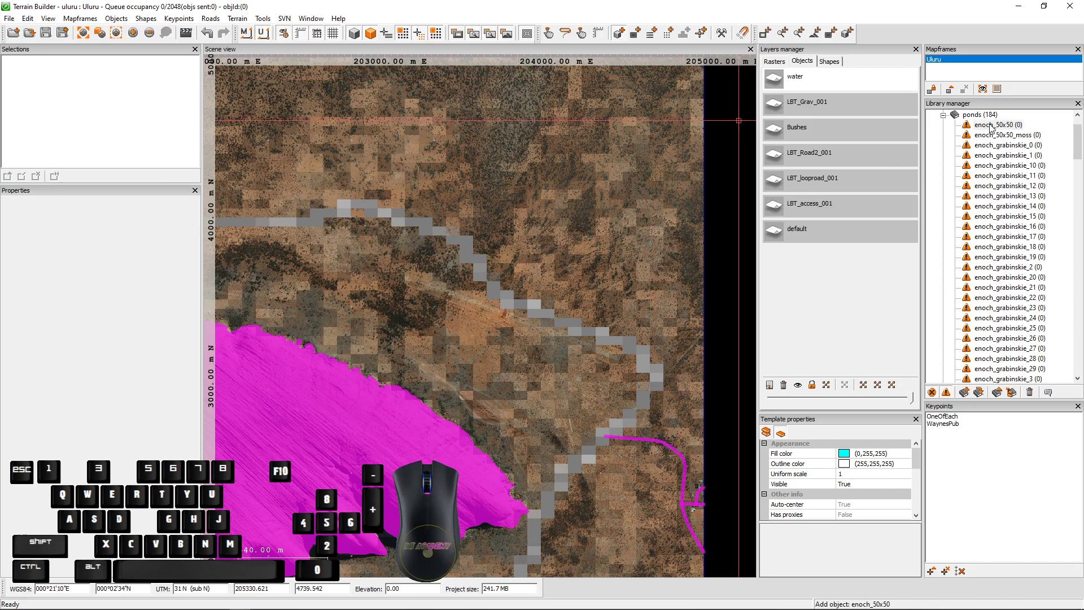
{"action": "scroll", "coordinate": [519, 259], "scroll_direction": "up", "scroll_amount": 5}
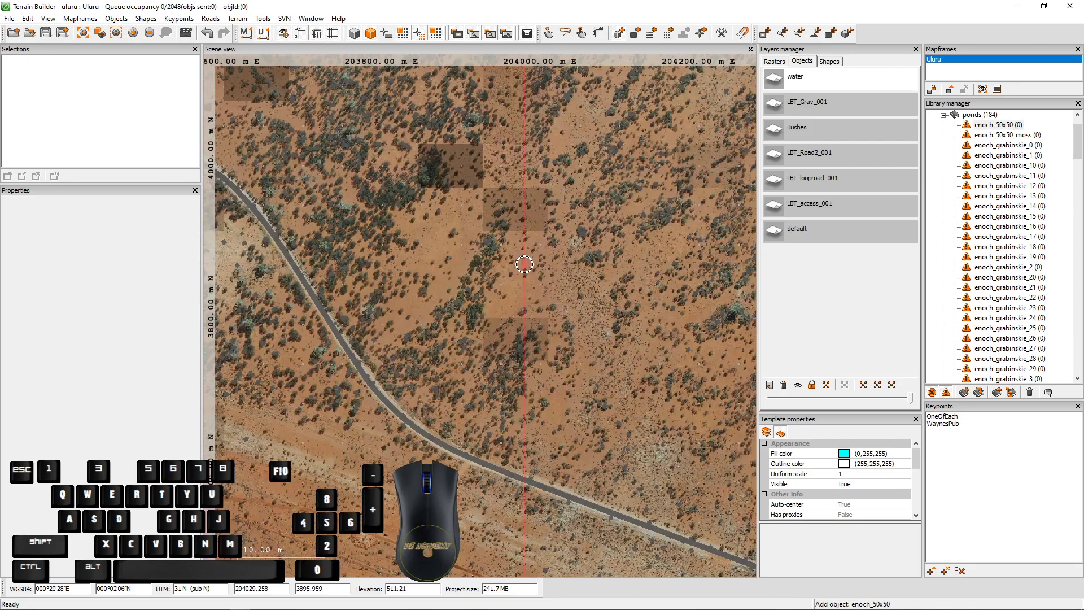
{"action": "scroll", "coordinate": [523, 263], "scroll_direction": "up", "scroll_amount": 3}
{"action": "left_click", "coordinate": [525, 266]}
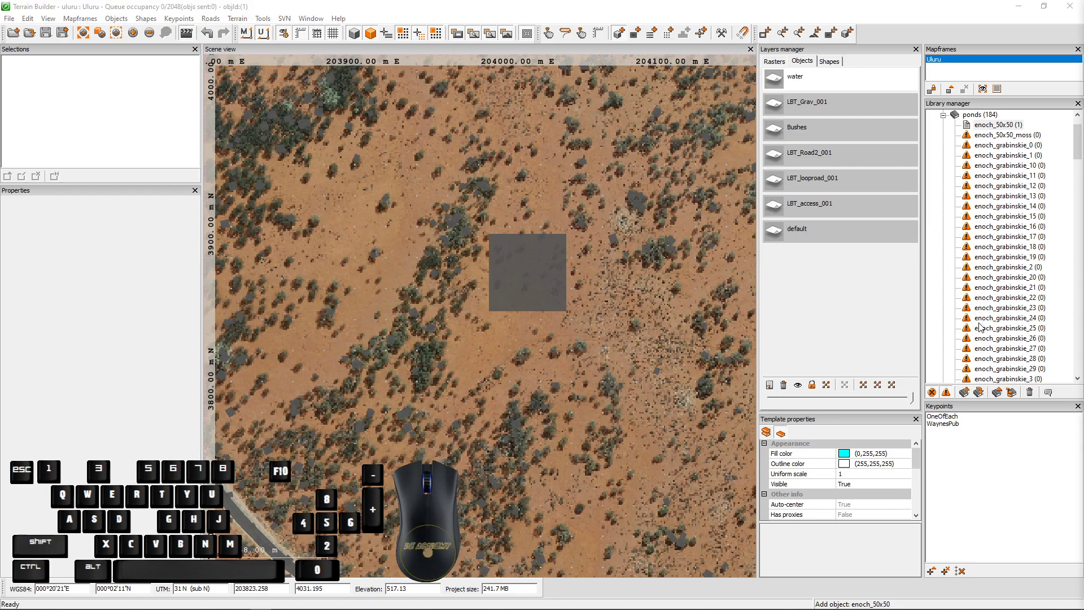
Step: Switch windows to bring the Buldozer 3D preview of the pond tile forward
{"action": "key", "text": "alt+Tab"}
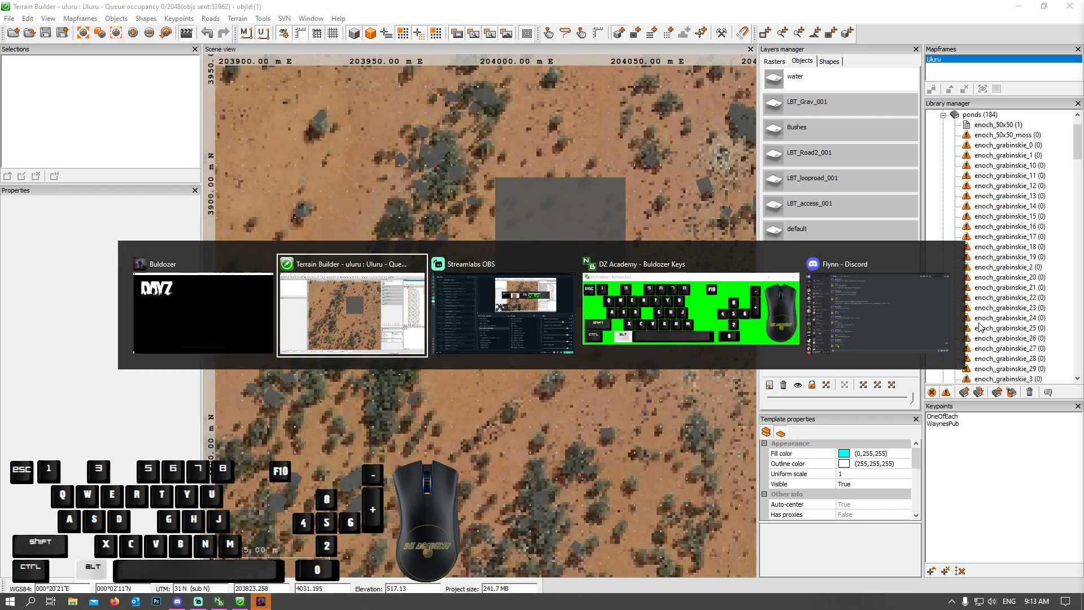
{"action": "key", "text": "Tab"}
{"action": "key", "text": "shift+Tab"}
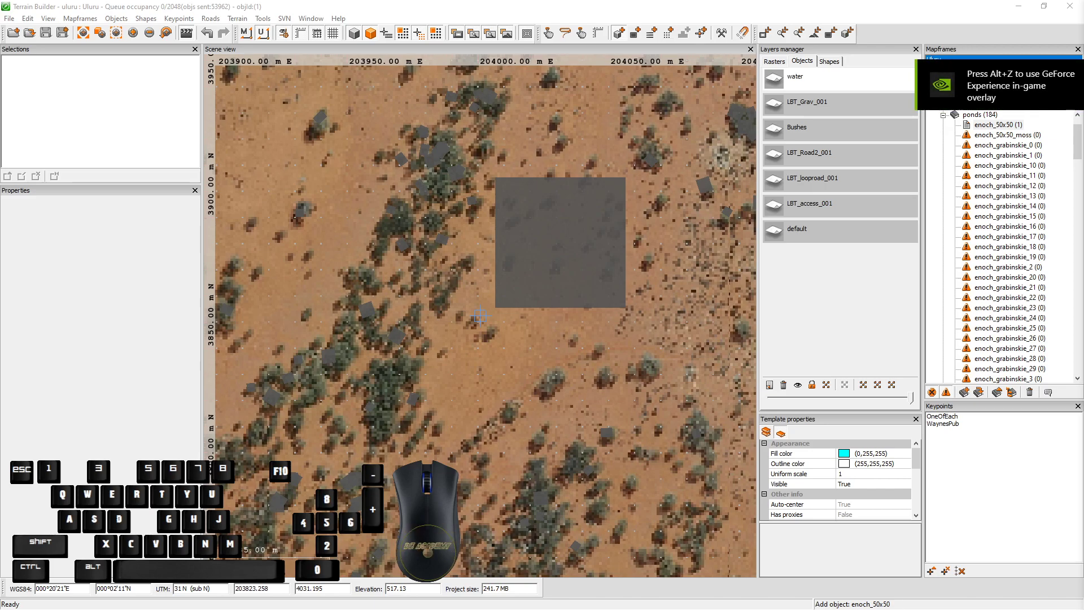
{"action": "key", "text": "alt+Tab"}
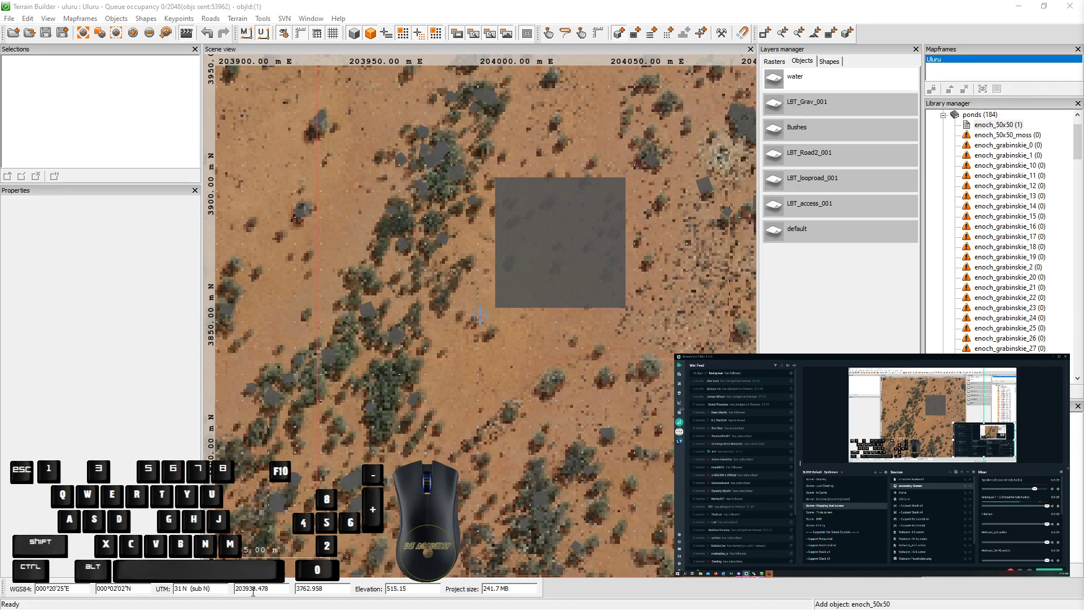
{"action": "key", "text": "alt+Tab"}
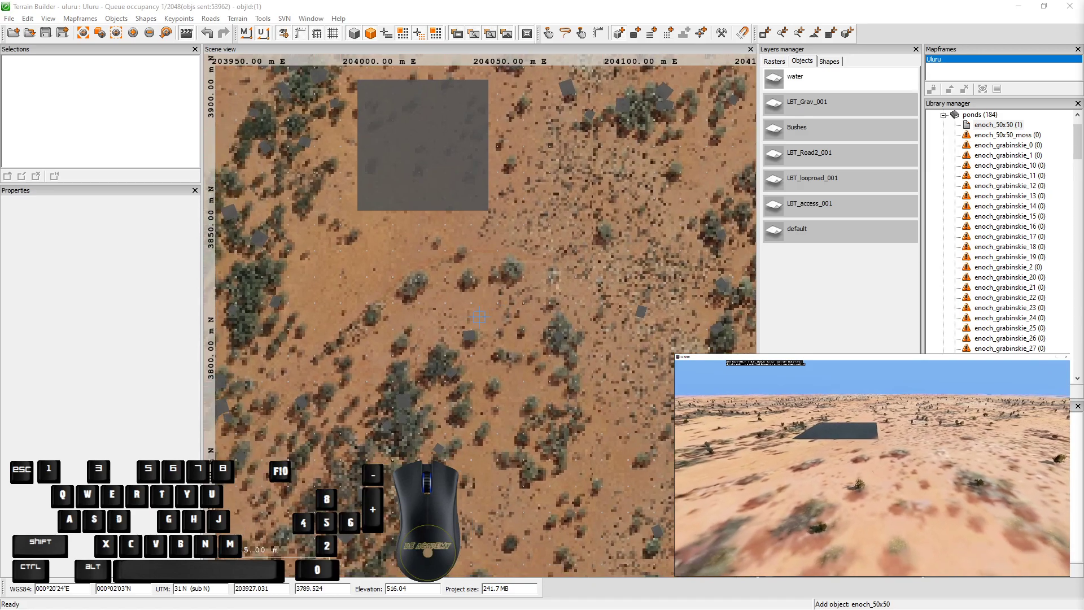
Step: Move the Buldozer camera closer and turn it around the pond tile
{"action": "key", "text": "KP_Add"}
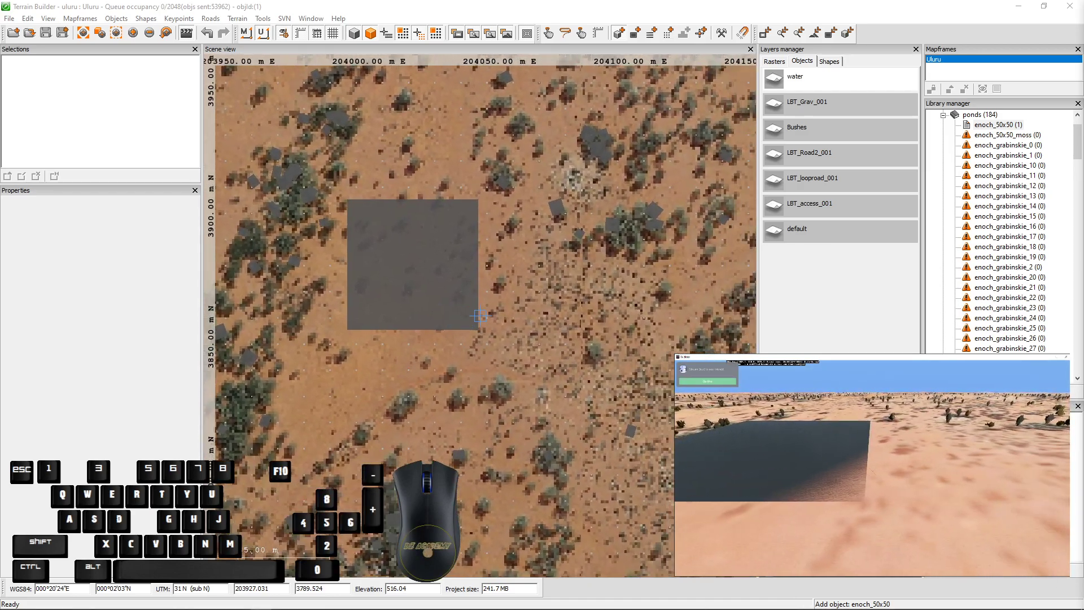
{"action": "key", "text": "KP_4"}
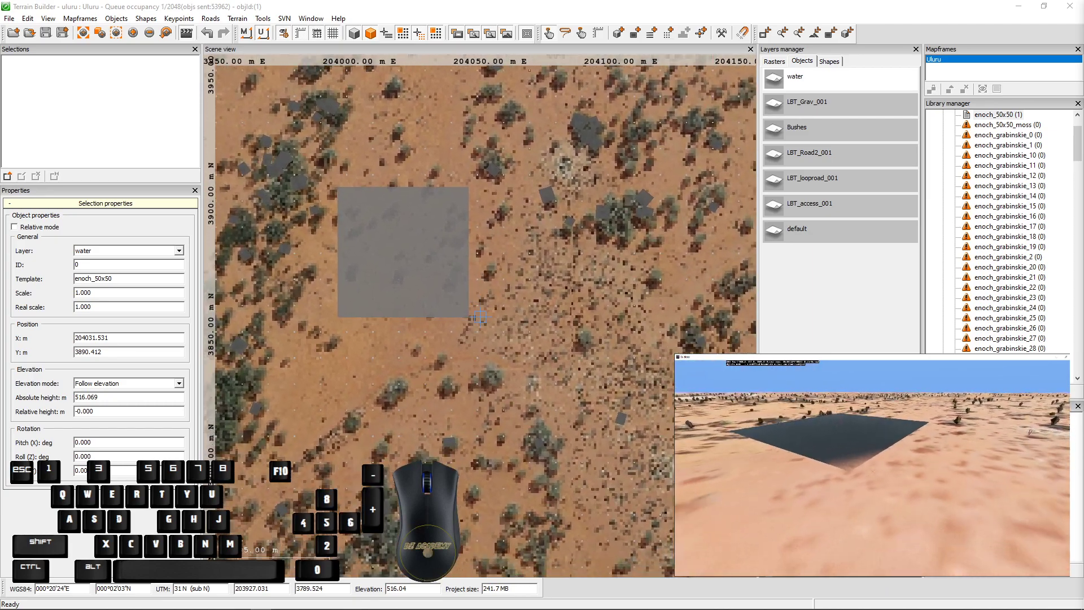
{"action": "key", "text": "KP_6"}
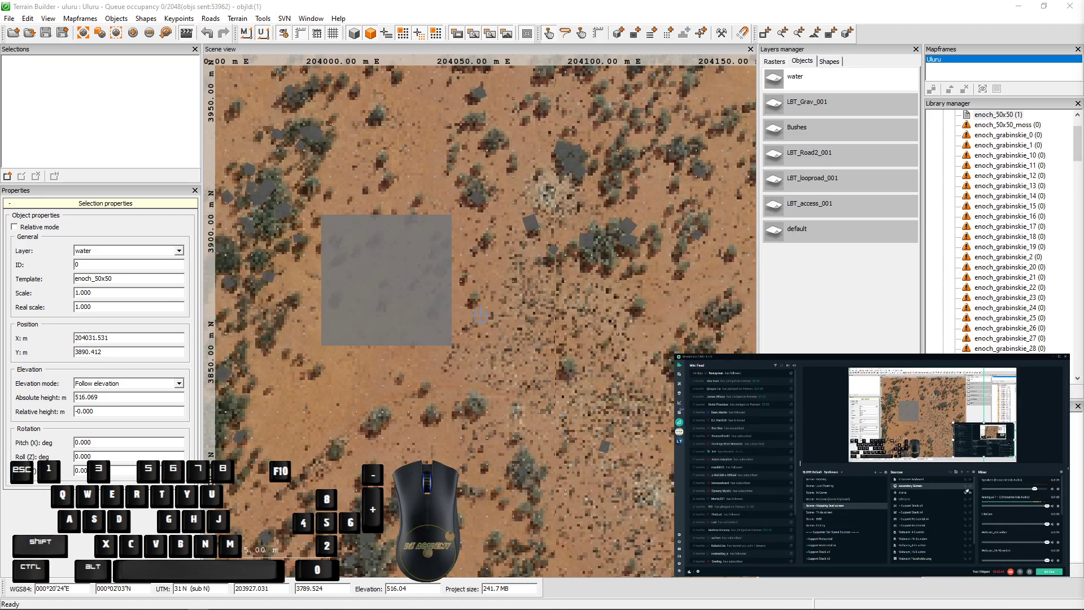
Step: Return to Terrain Builder and collapse the ponds library in the Library manager
{"action": "left_click", "coordinate": [966, 486]}
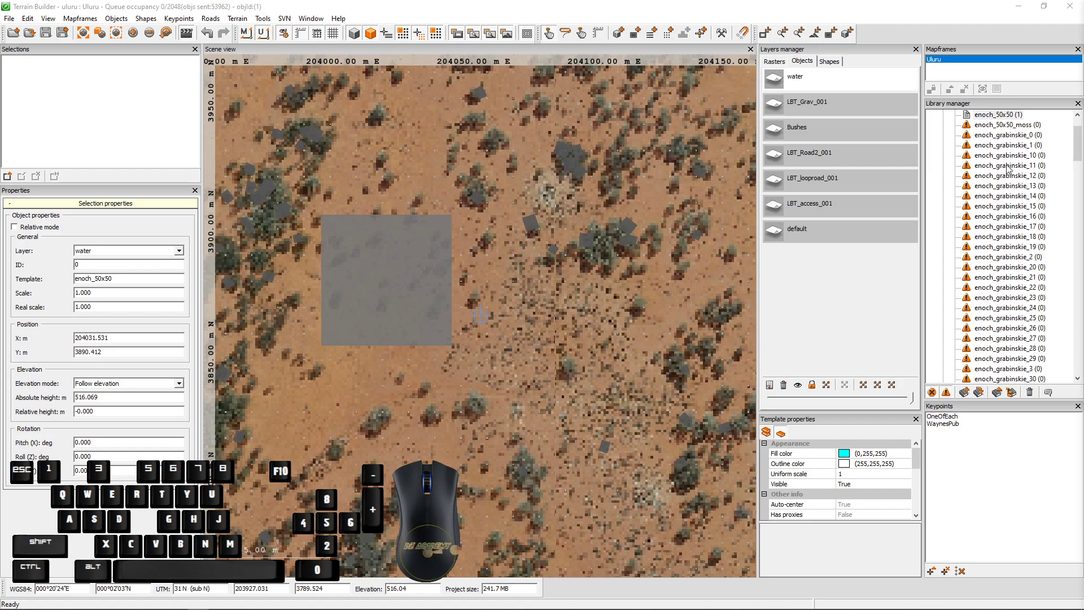
{"action": "scroll", "coordinate": [954, 163], "scroll_direction": "up", "scroll_amount": 2}
{"action": "left_click", "coordinate": [943, 156]}
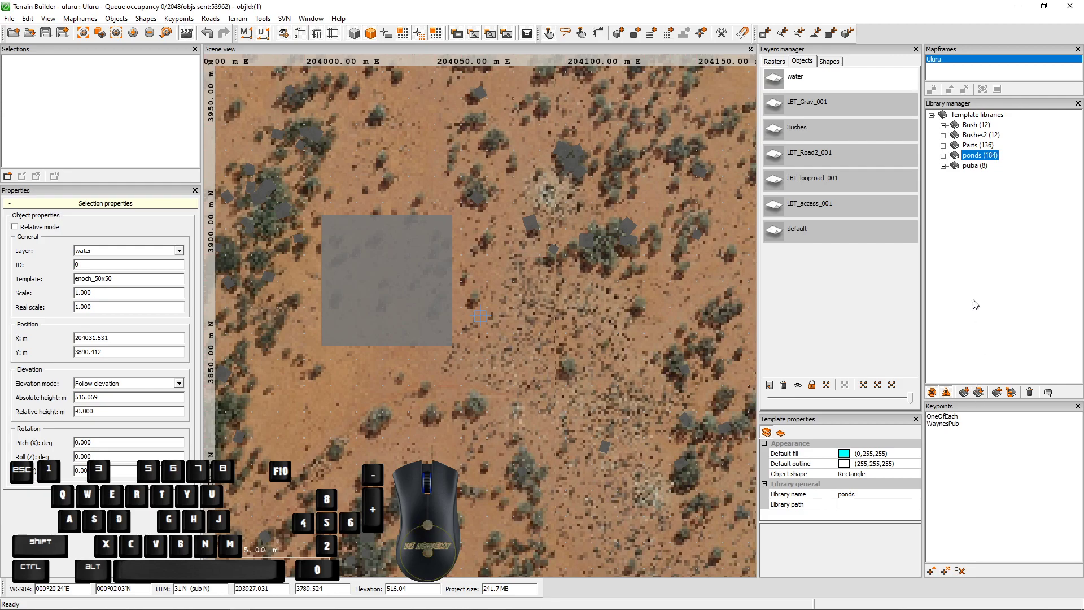
Step: Set up a new library from P:\DZ with subfolders, then cancel without creating it
{"action": "left_click", "coordinate": [965, 392]}
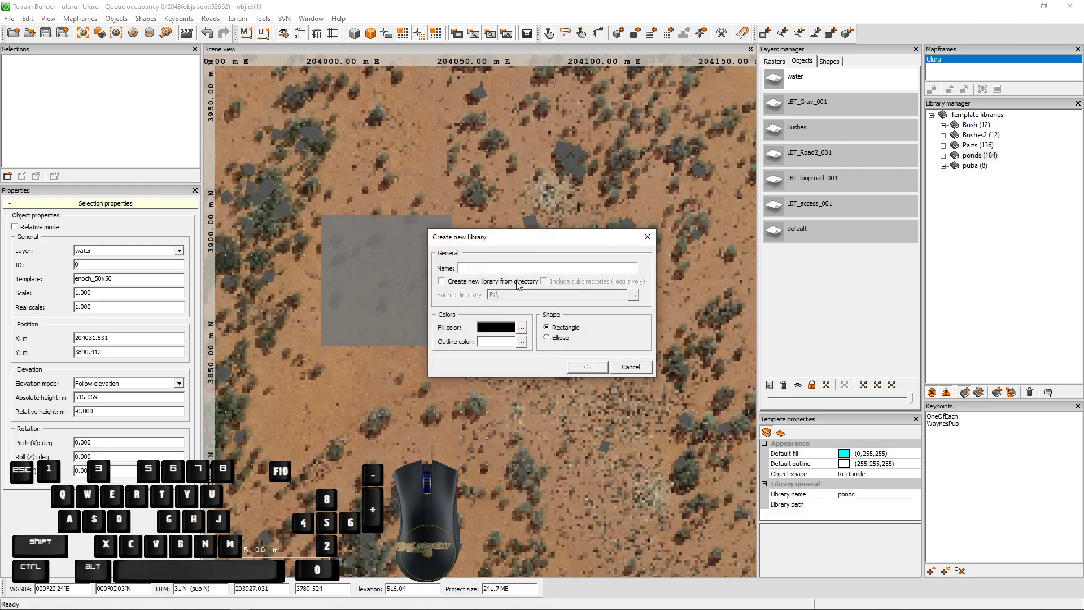
{"action": "left_click", "coordinate": [461, 282]}
{"action": "left_click", "coordinate": [568, 283]}
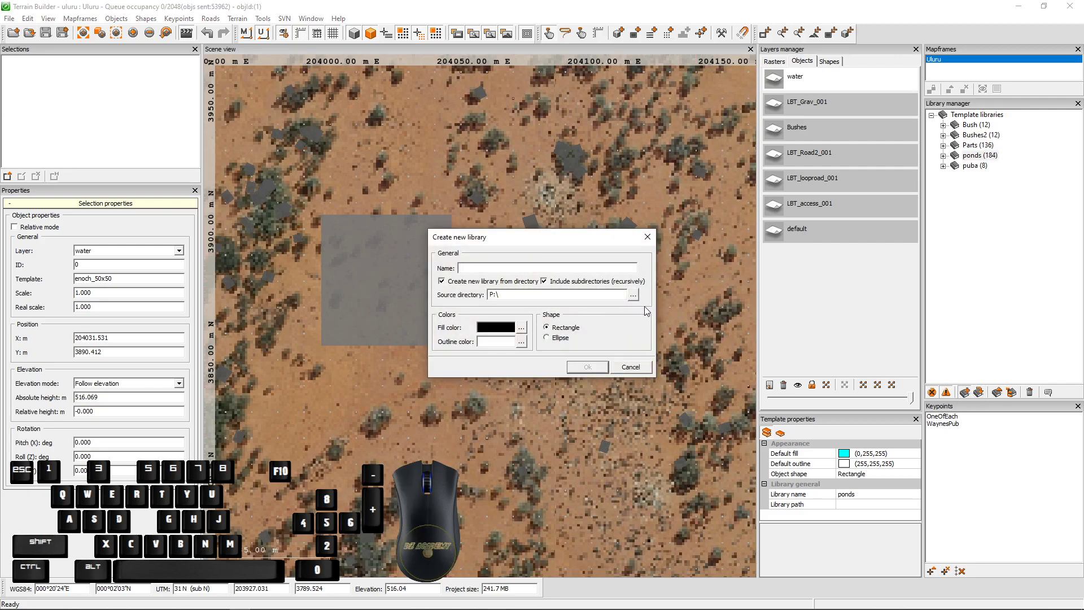
{"action": "left_click", "coordinate": [633, 295]}
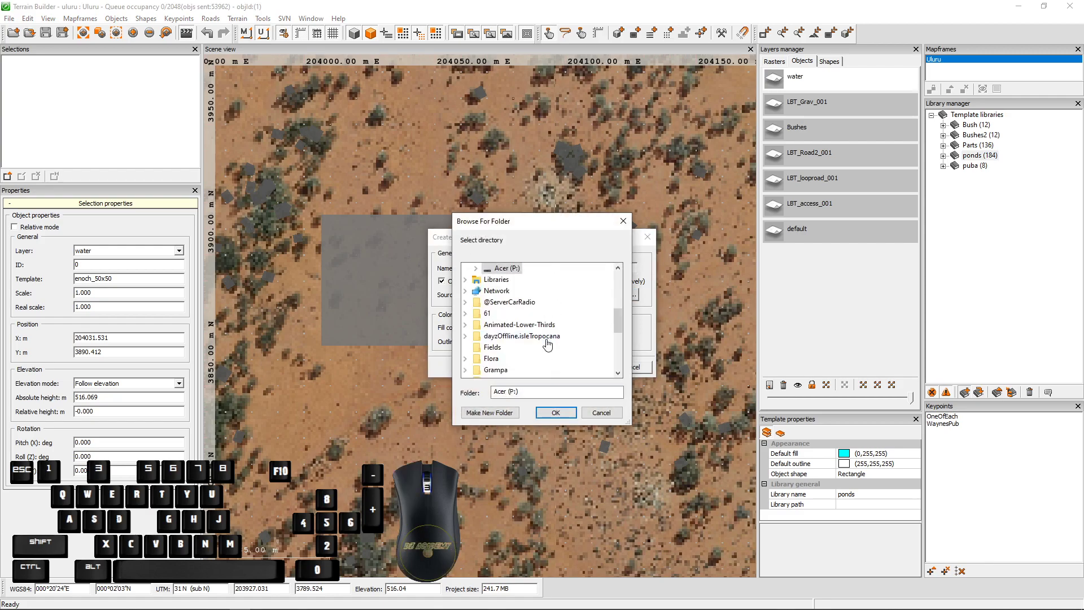
{"action": "left_click", "coordinate": [476, 303]}
{"action": "scroll", "coordinate": [508, 339], "scroll_direction": "down", "scroll_amount": 5}
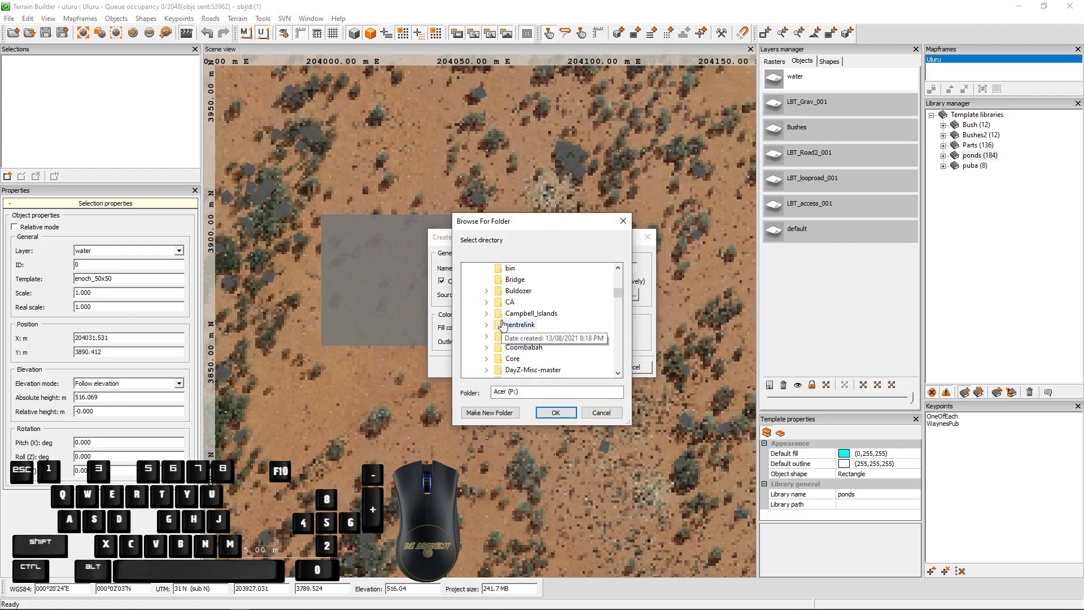
{"action": "scroll", "coordinate": [511, 370], "scroll_direction": "down", "scroll_amount": 3}
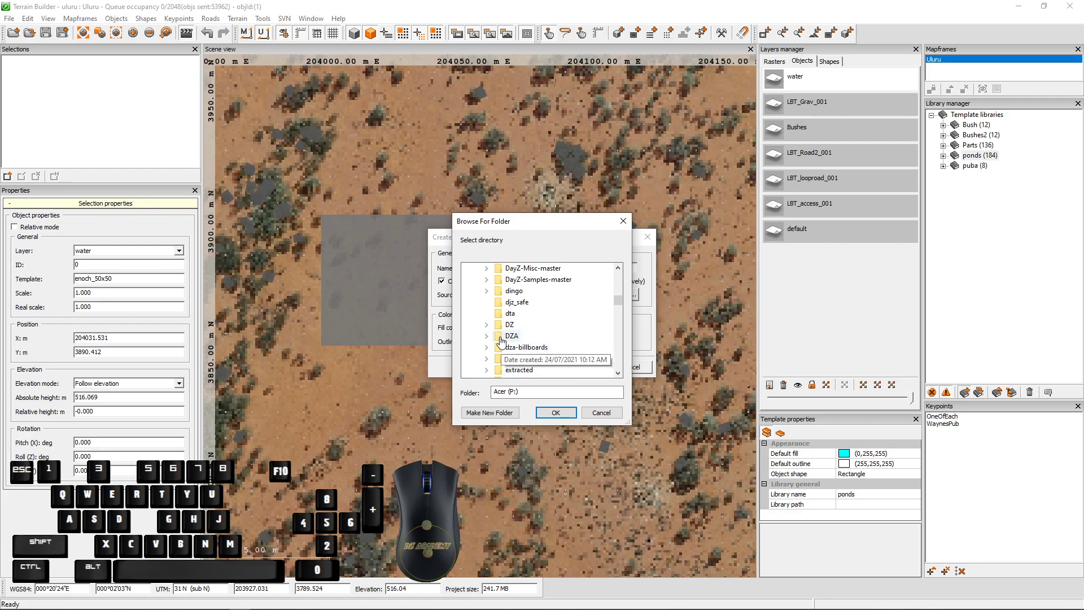
{"action": "double_click", "coordinate": [511, 370]}
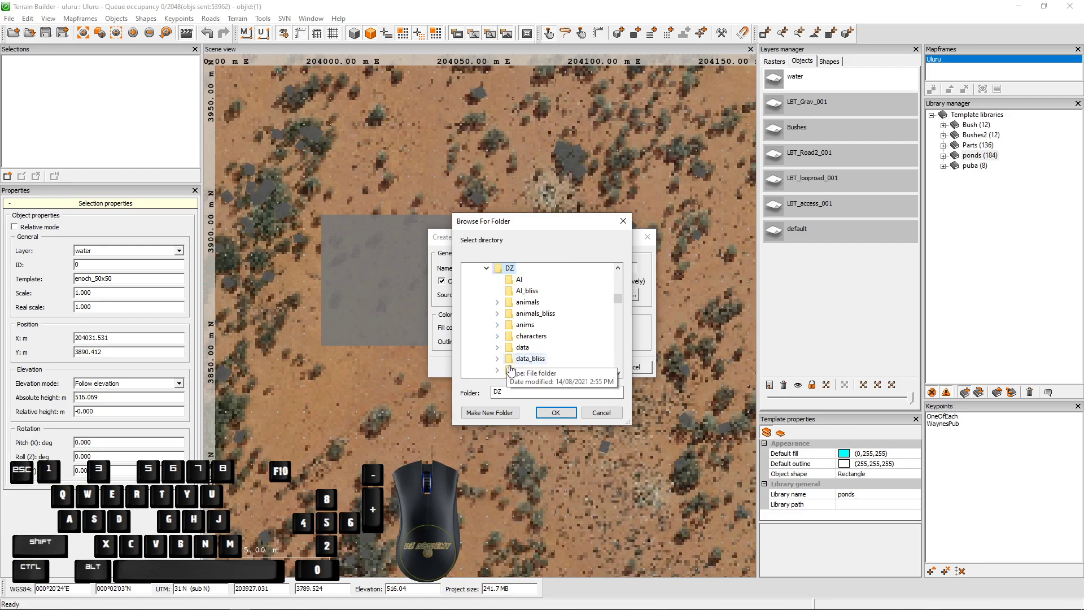
{"action": "left_click", "coordinate": [551, 415]}
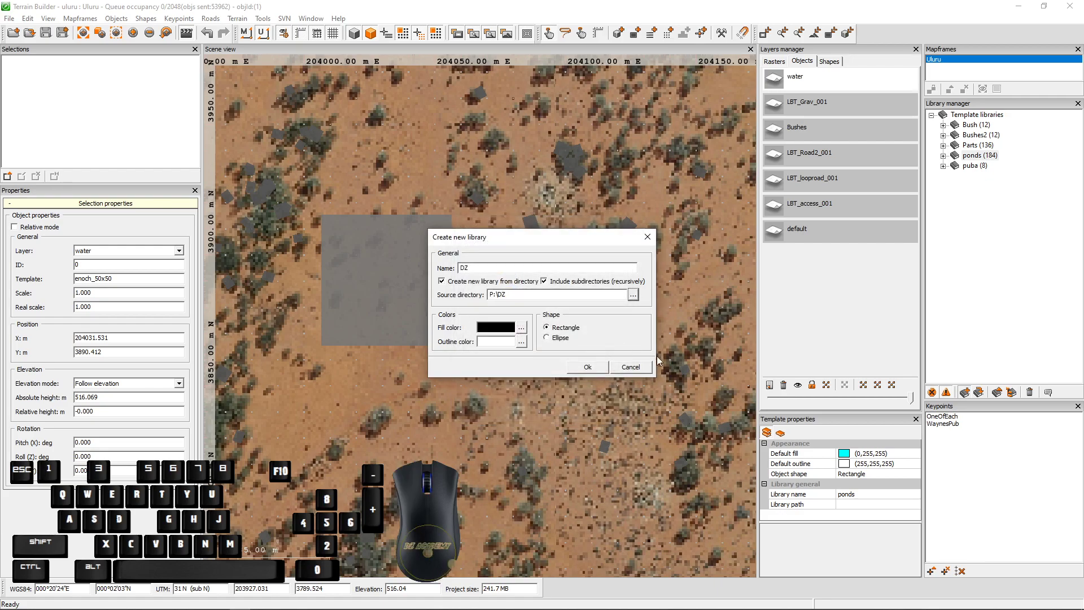
{"action": "left_click", "coordinate": [635, 368]}
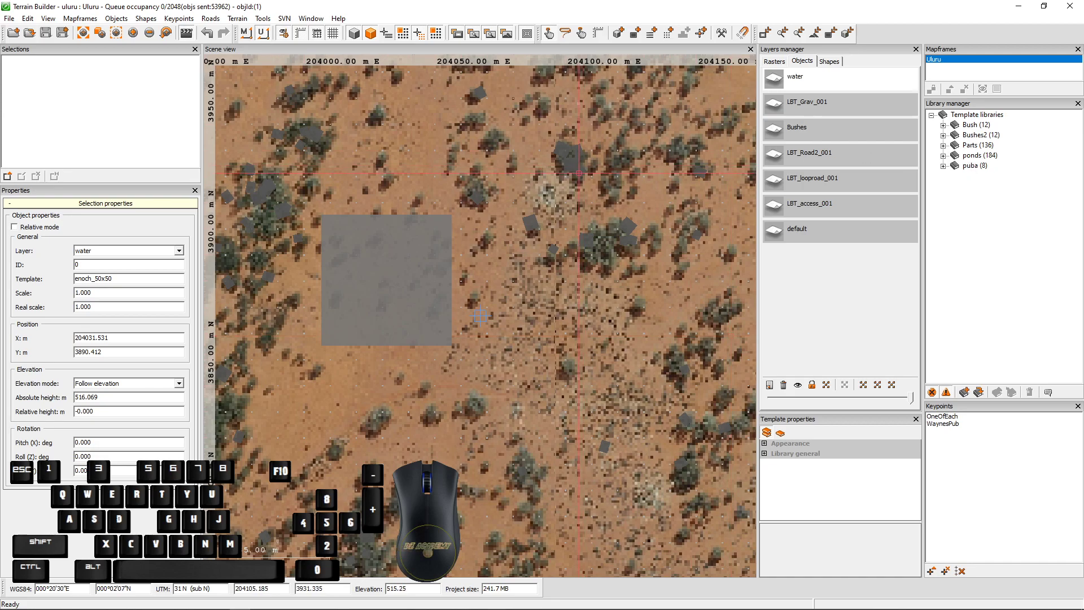
Step: Close the Uluru project, accepting the save and Buldozer prompts, and load Peninsula
{"action": "left_click", "coordinate": [11, 19]}
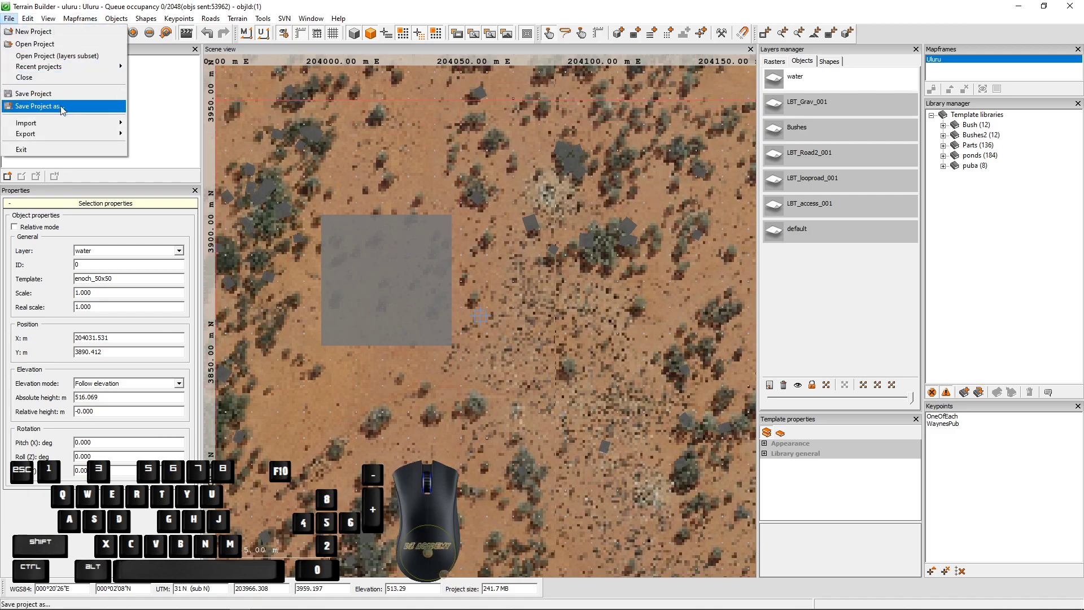
{"action": "left_click", "coordinate": [238, 68]}
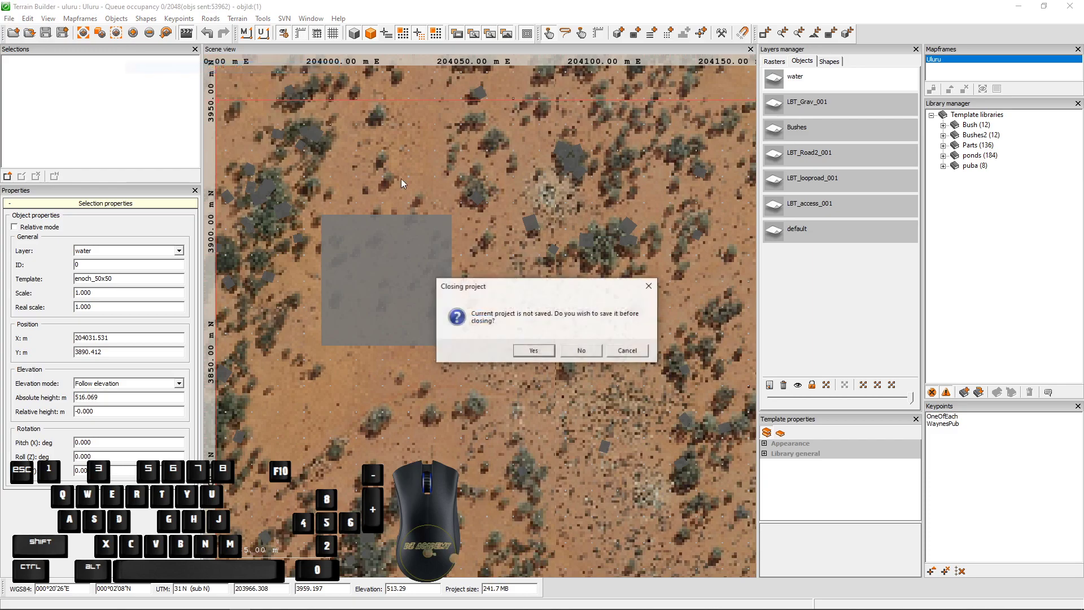
{"action": "left_click", "coordinate": [581, 350]}
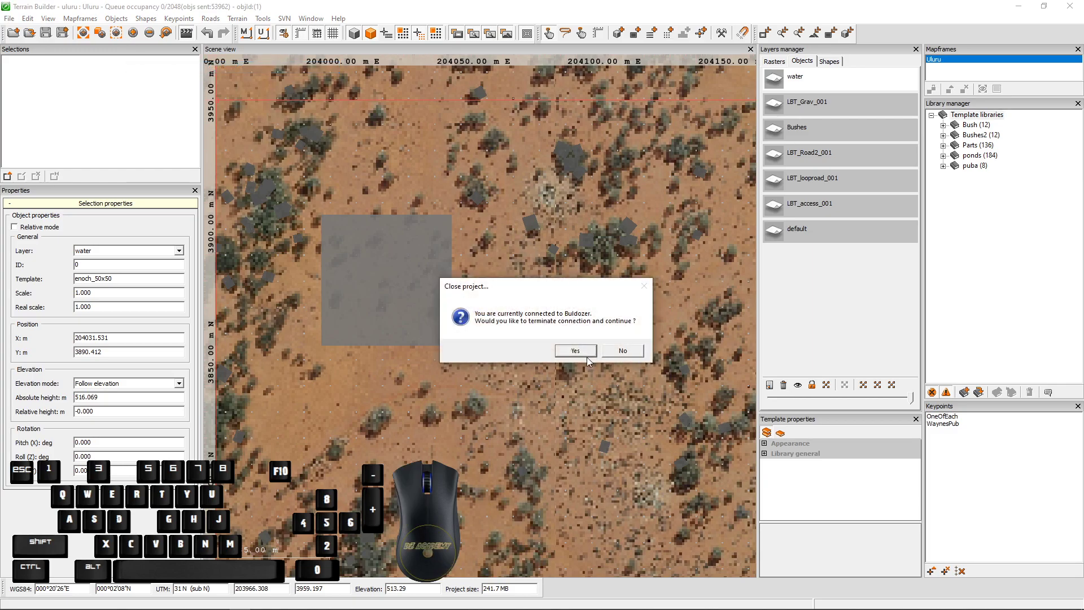
{"action": "left_click", "coordinate": [584, 353]}
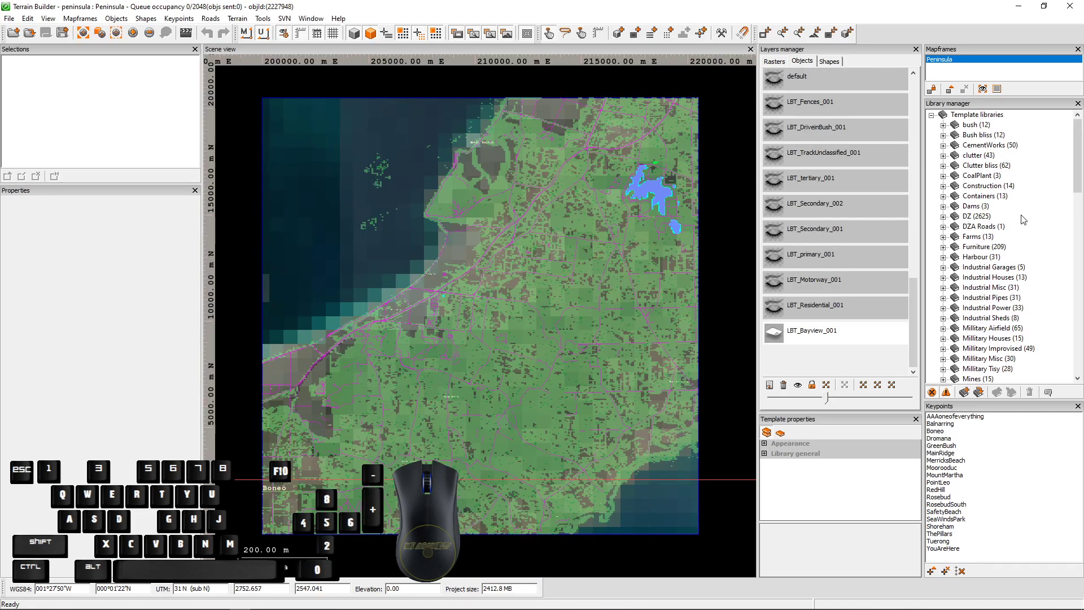
Step: Expand the water (254) library to view its cyan pond templates, then collapse it
{"action": "scroll", "coordinate": [1074, 164], "scroll_direction": "down", "scroll_amount": 2}
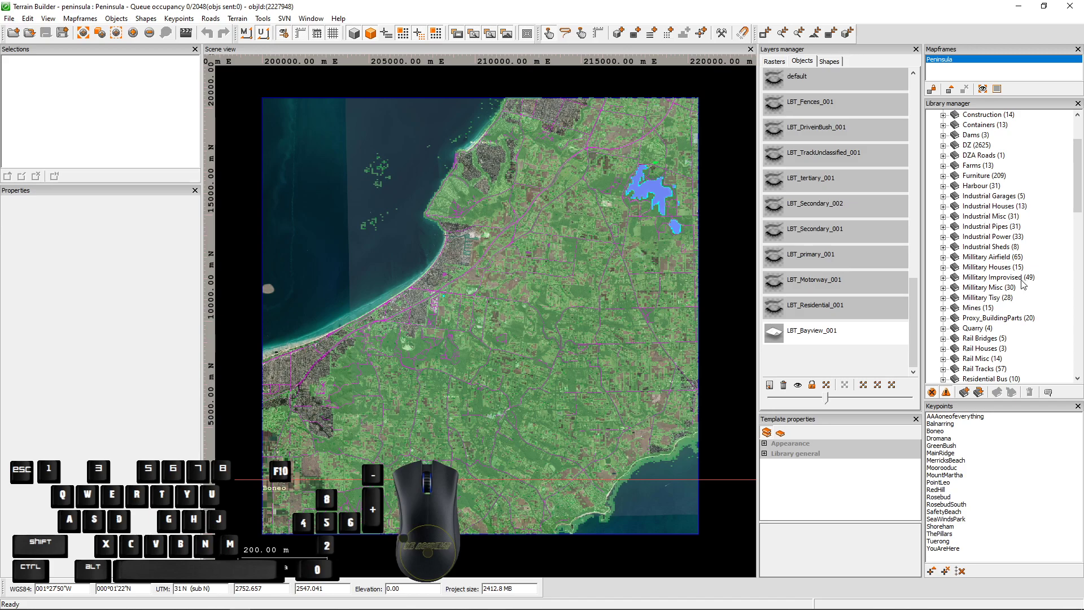
{"action": "scroll", "coordinate": [977, 226], "scroll_direction": "down", "scroll_amount": 4}
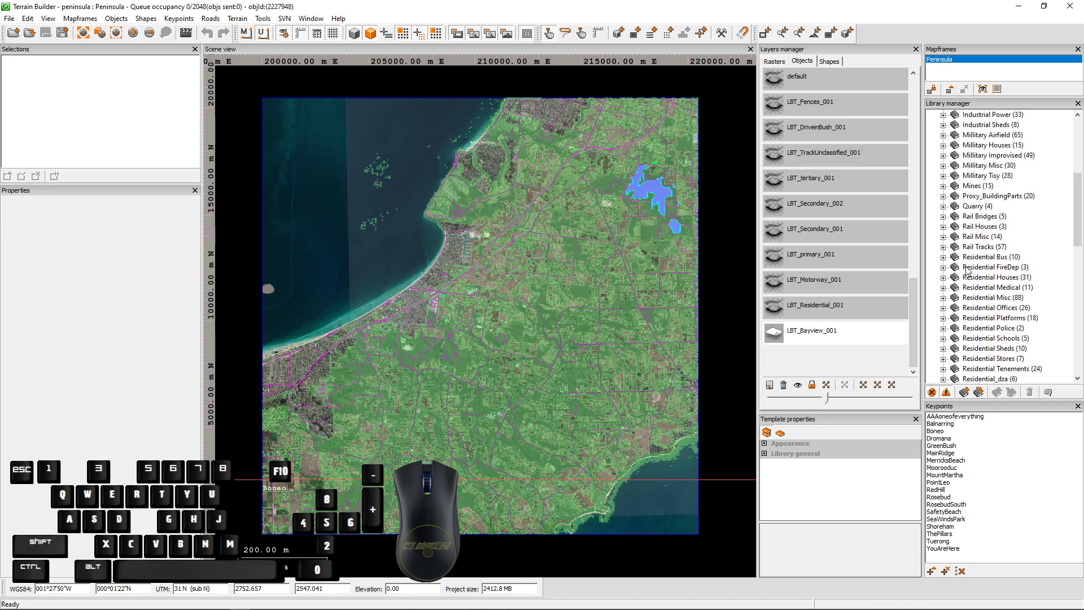
{"action": "scroll", "coordinate": [968, 268], "scroll_direction": "down", "scroll_amount": 2}
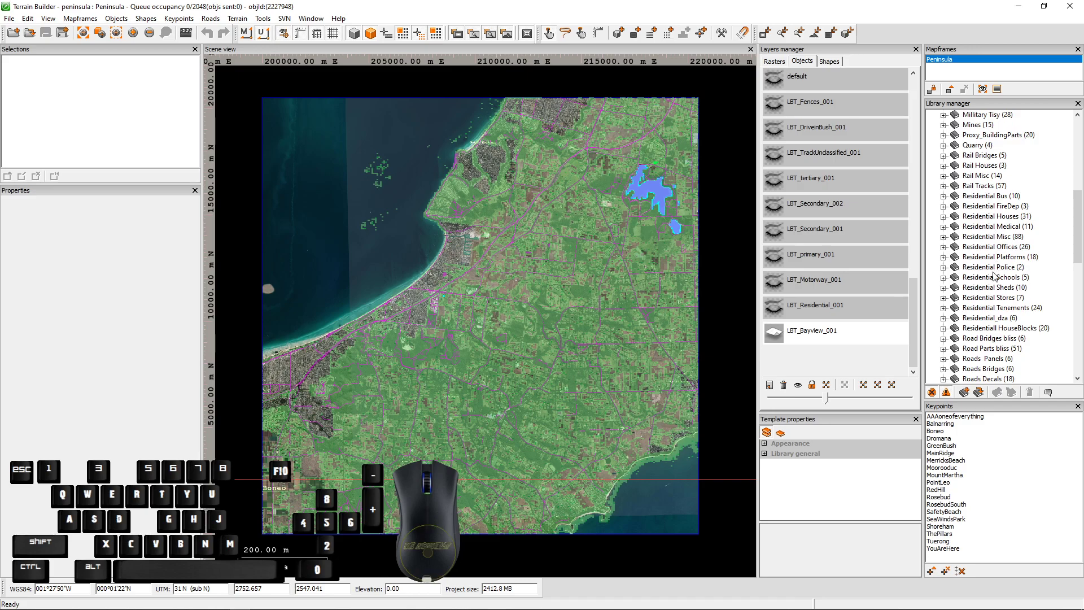
{"action": "scroll", "coordinate": [983, 305], "scroll_direction": "down", "scroll_amount": 2}
{"action": "scroll", "coordinate": [983, 305], "scroll_direction": "down", "scroll_amount": 6}
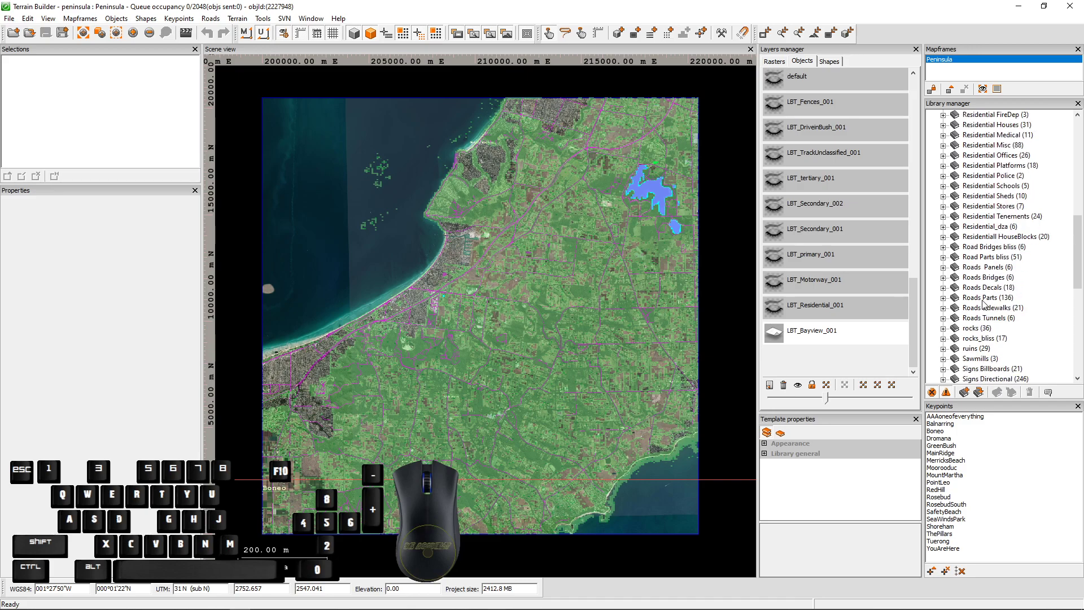
{"action": "scroll", "coordinate": [975, 303], "scroll_direction": "down", "scroll_amount": 5}
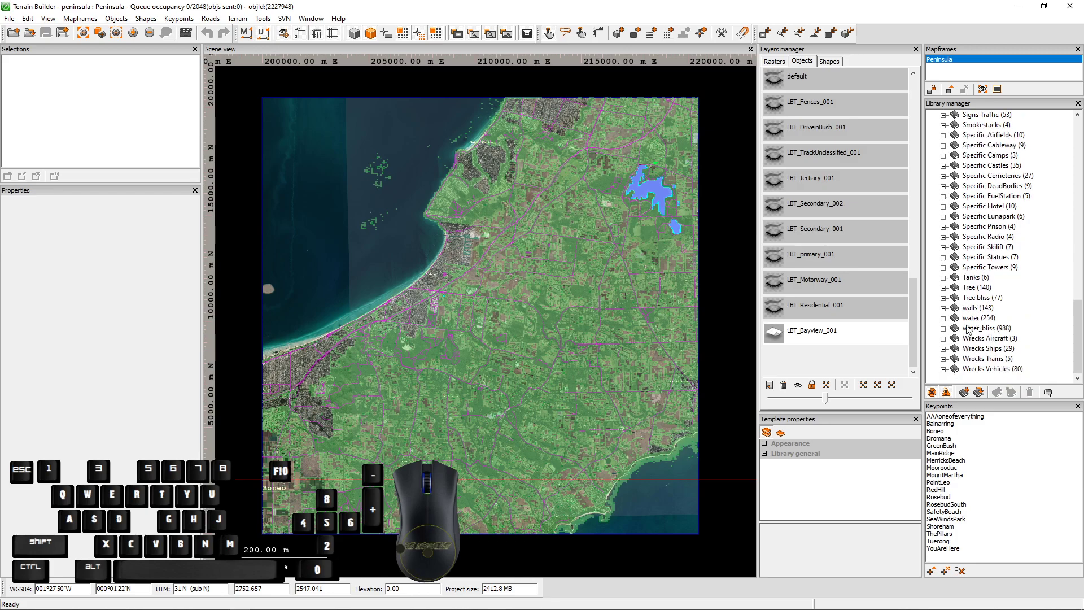
{"action": "left_click", "coordinate": [943, 318]}
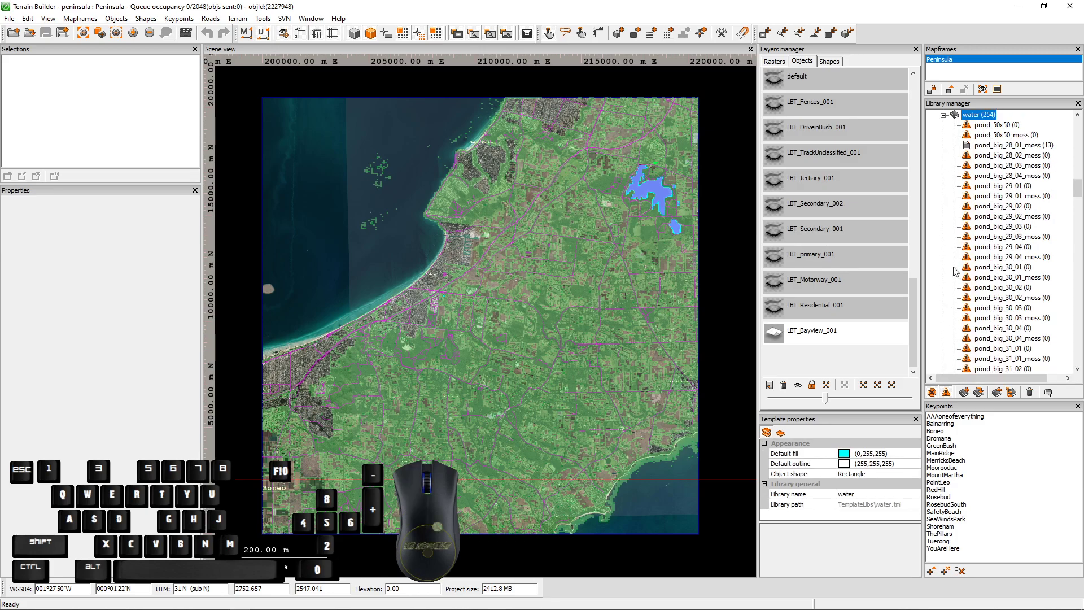
{"action": "left_click", "coordinate": [943, 114]}
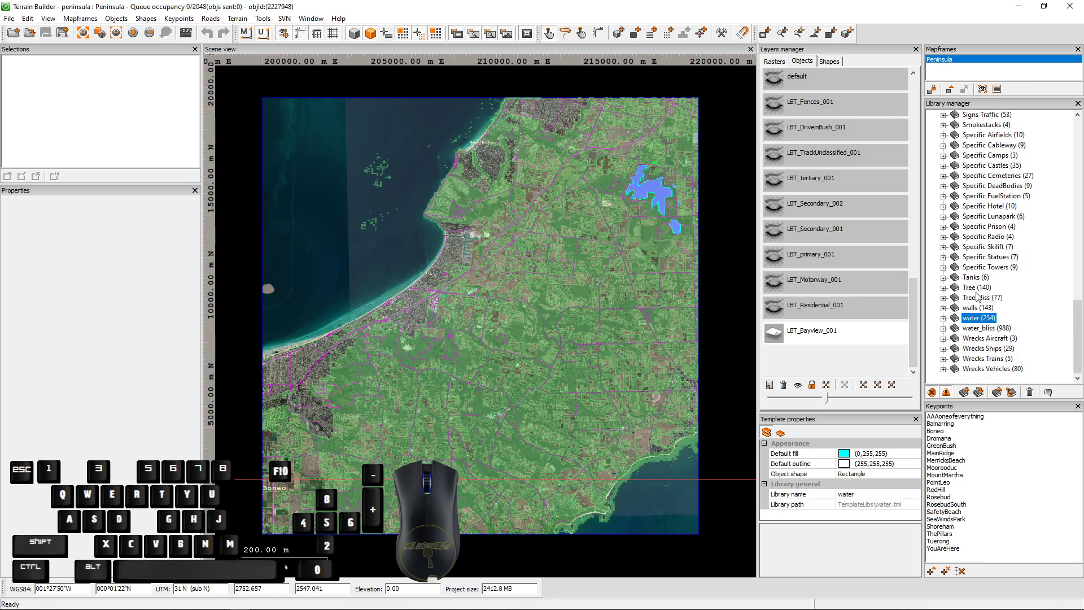
{"action": "scroll", "coordinate": [1003, 286], "scroll_direction": "up", "scroll_amount": 10}
{"action": "scroll", "coordinate": [1003, 286], "scroll_direction": "up", "scroll_amount": 5}
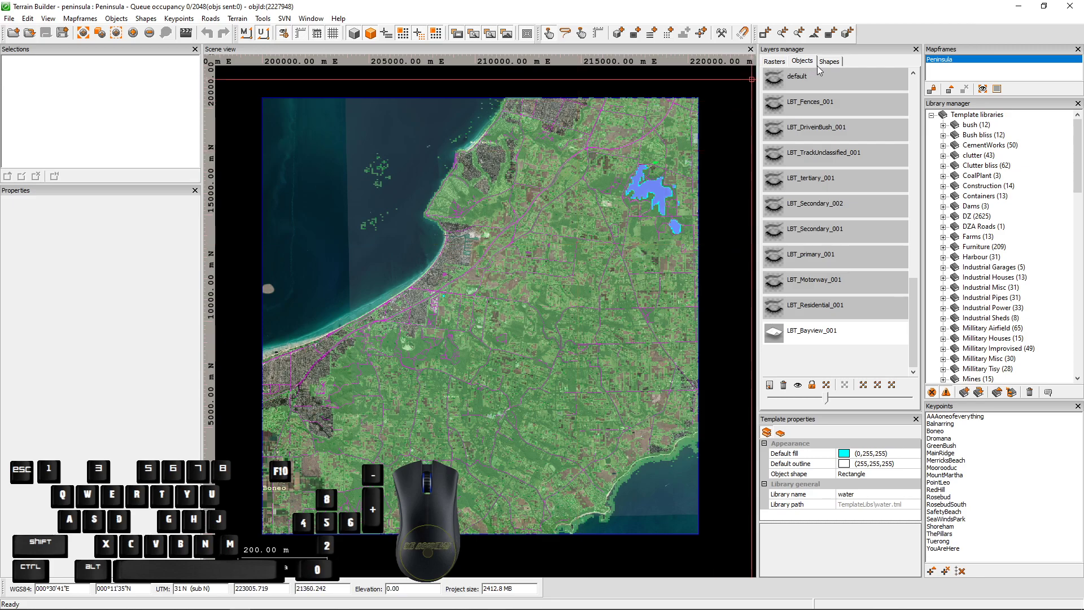
{"action": "left_click", "coordinate": [964, 393]}
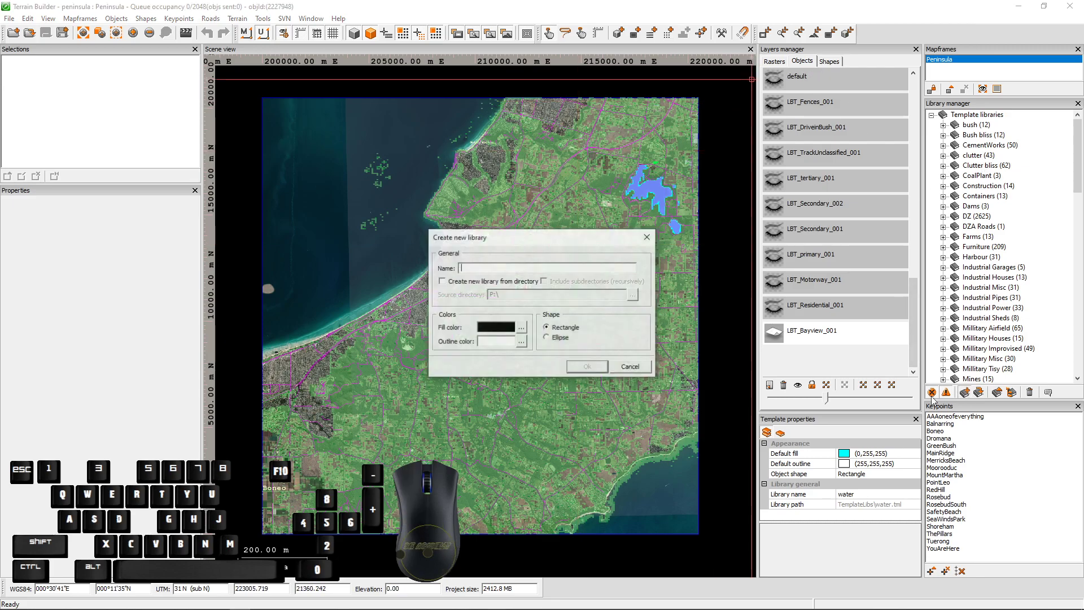
{"action": "left_click", "coordinate": [446, 281]}
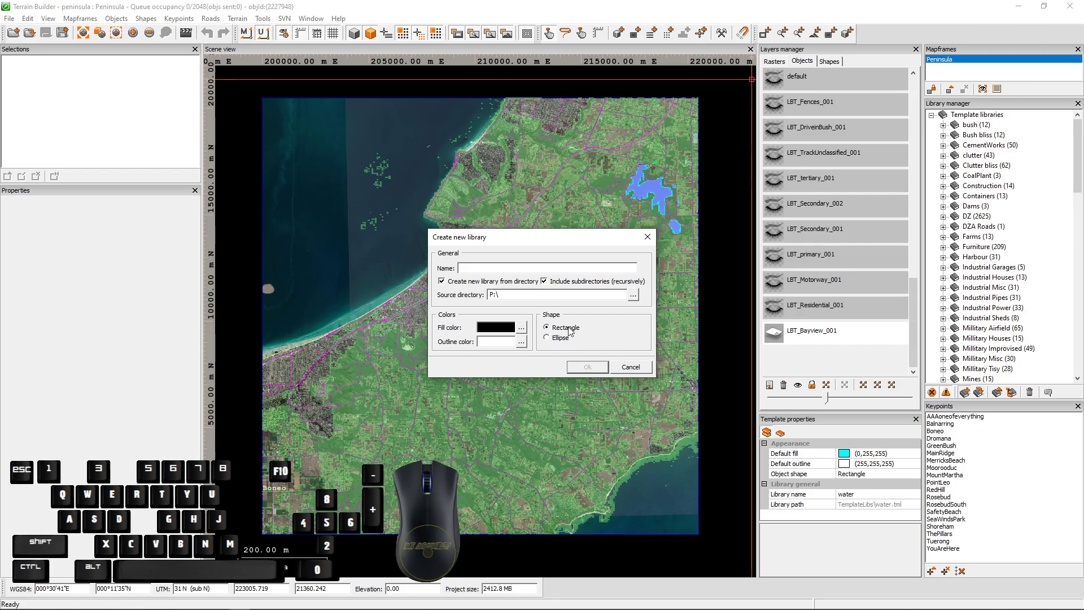
{"action": "left_click", "coordinate": [631, 367]}
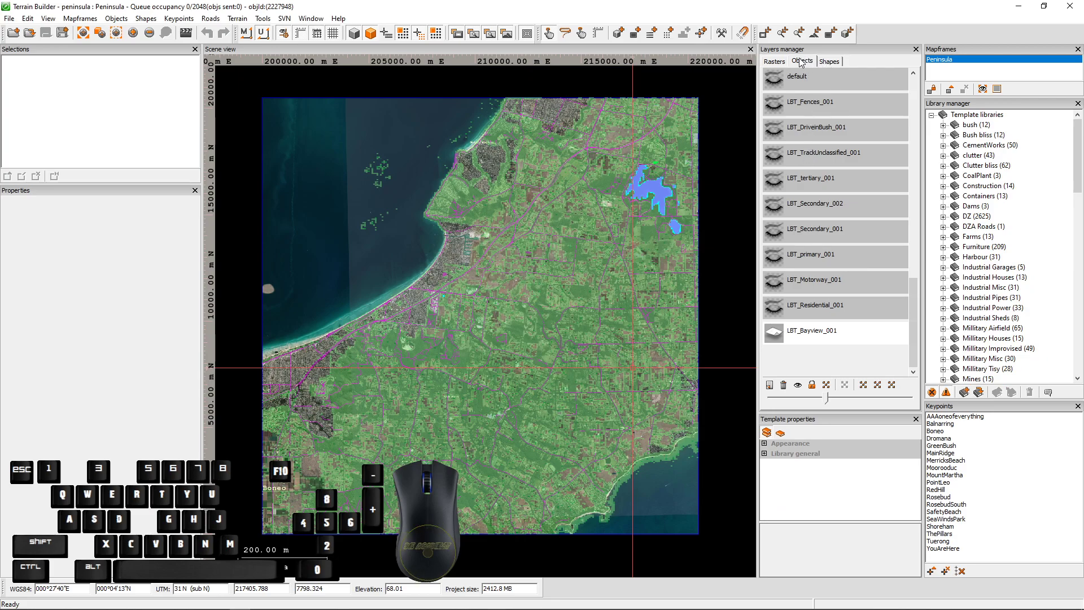
Step: List the shape layers, zoom into the lake, and make the water shape layer active
{"action": "left_click", "coordinate": [829, 62]}
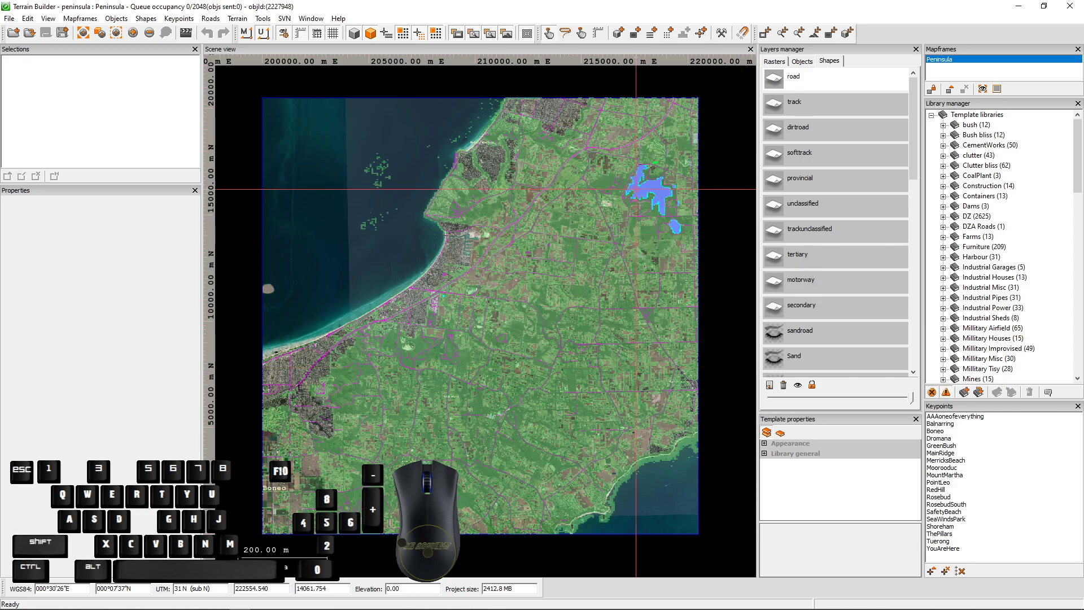
{"action": "scroll", "coordinate": [636, 190], "scroll_direction": "up", "scroll_amount": 8}
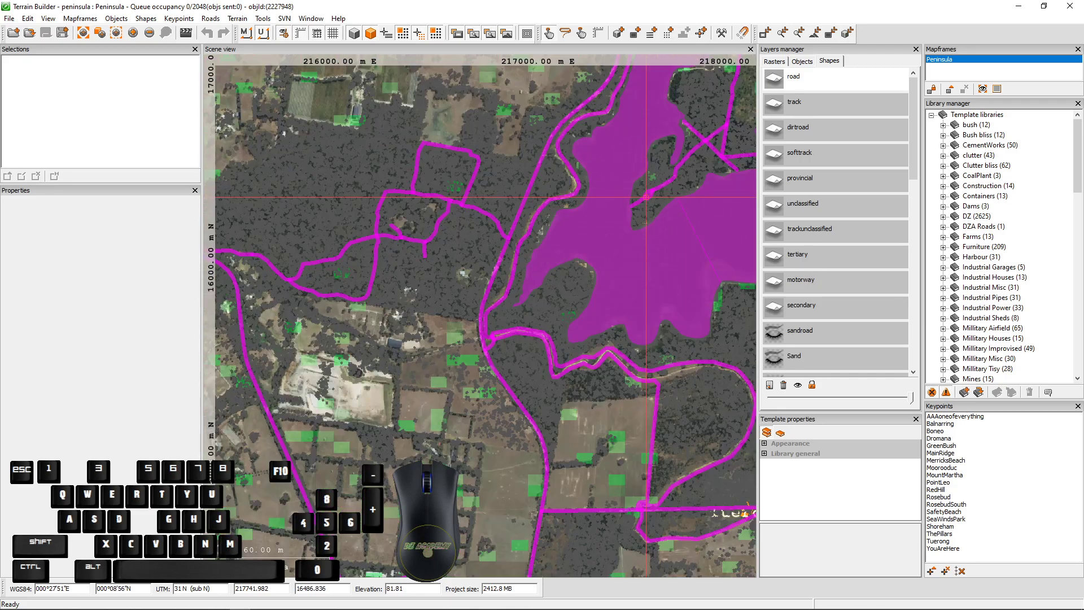
{"action": "scroll", "coordinate": [646, 197], "scroll_direction": "up", "scroll_amount": 1}
{"action": "scroll", "coordinate": [948, 207], "scroll_direction": "down", "scroll_amount": 8}
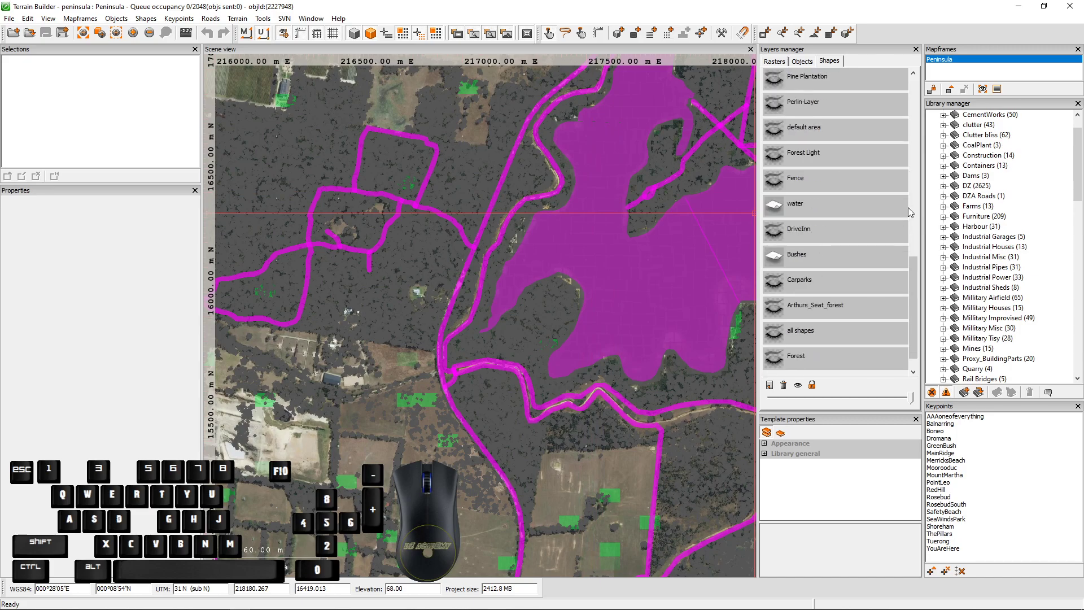
{"action": "scroll", "coordinate": [906, 208], "scroll_direction": "down", "scroll_amount": 1}
{"action": "scroll", "coordinate": [904, 209], "scroll_direction": "up", "scroll_amount": 3}
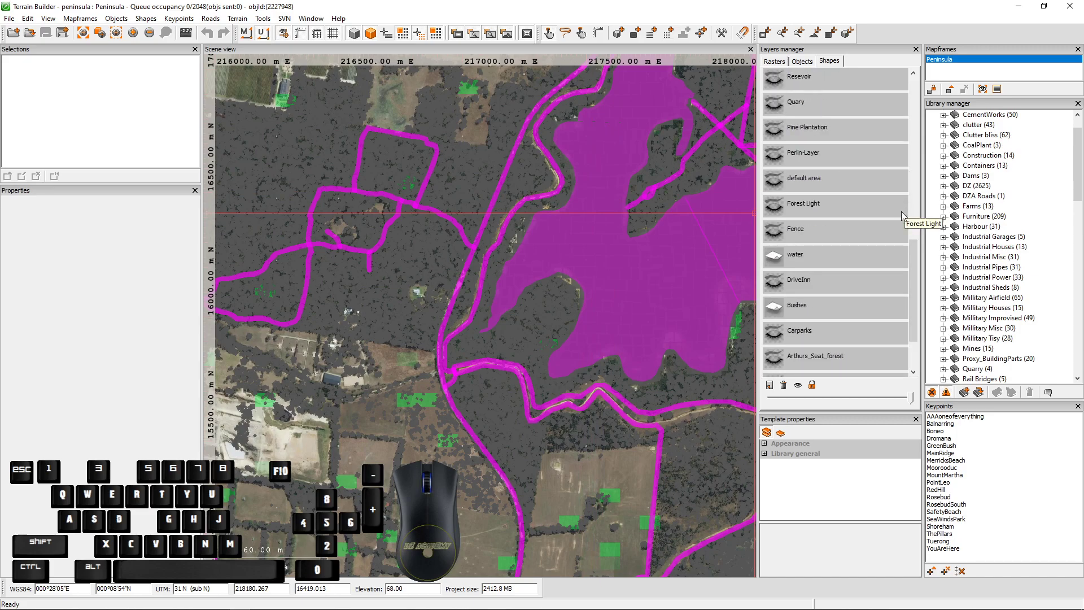
{"action": "left_click", "coordinate": [816, 261]}
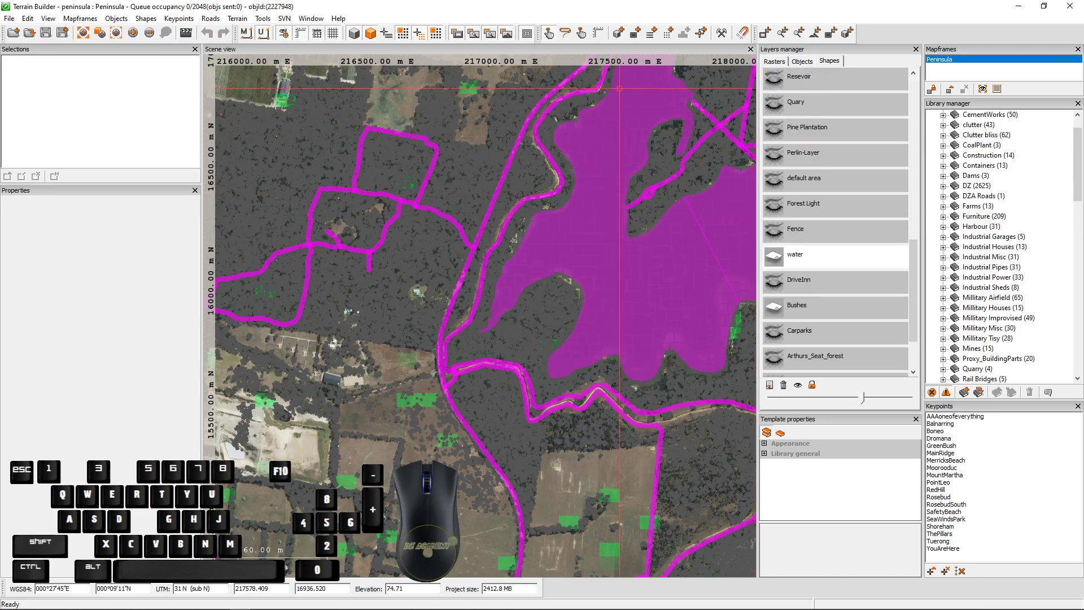
Step: Select the lake's magenta, yellow-outlined water polygon, polygon_135
{"action": "left_click", "coordinate": [622, 103]}
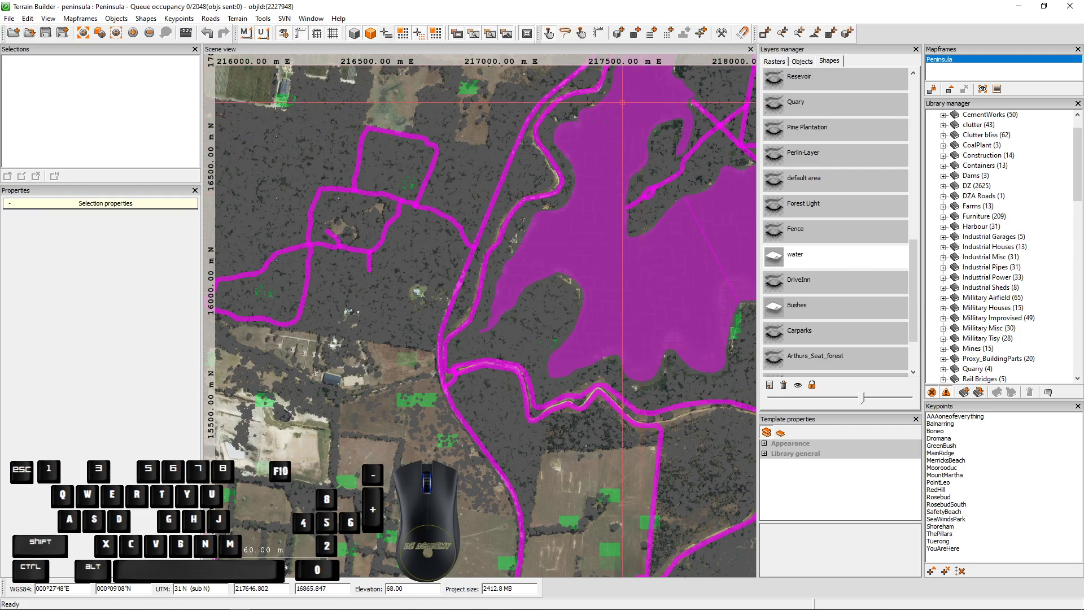
{"action": "left_click", "coordinate": [627, 103]}
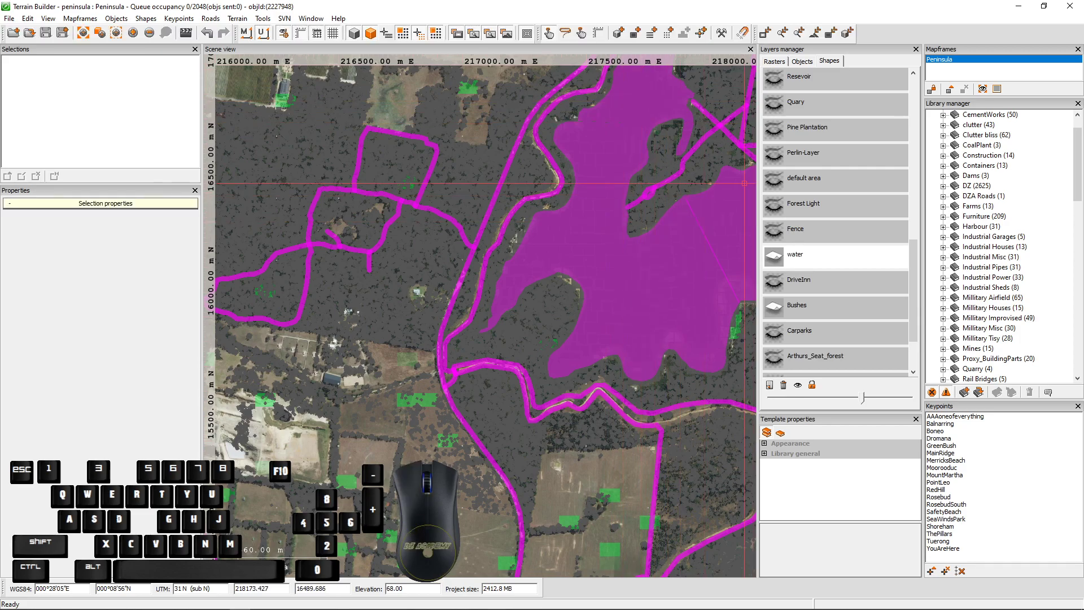
{"action": "left_click", "coordinate": [742, 208]}
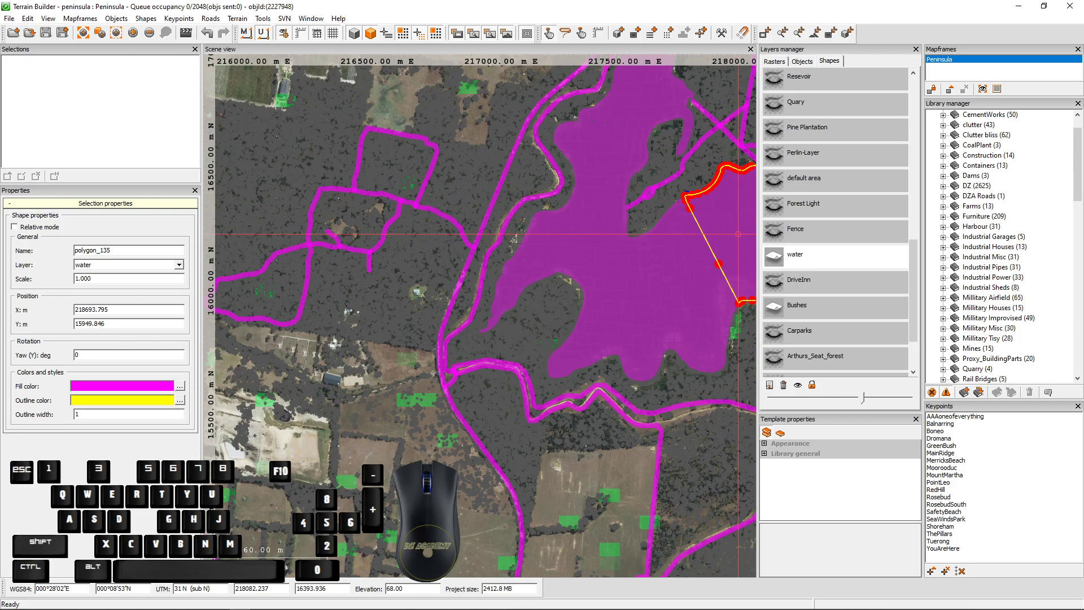
{"action": "scroll", "coordinate": [738, 234], "scroll_direction": "up", "scroll_amount": 1}
{"action": "scroll", "coordinate": [738, 234], "scroll_direction": "down", "scroll_amount": 1}
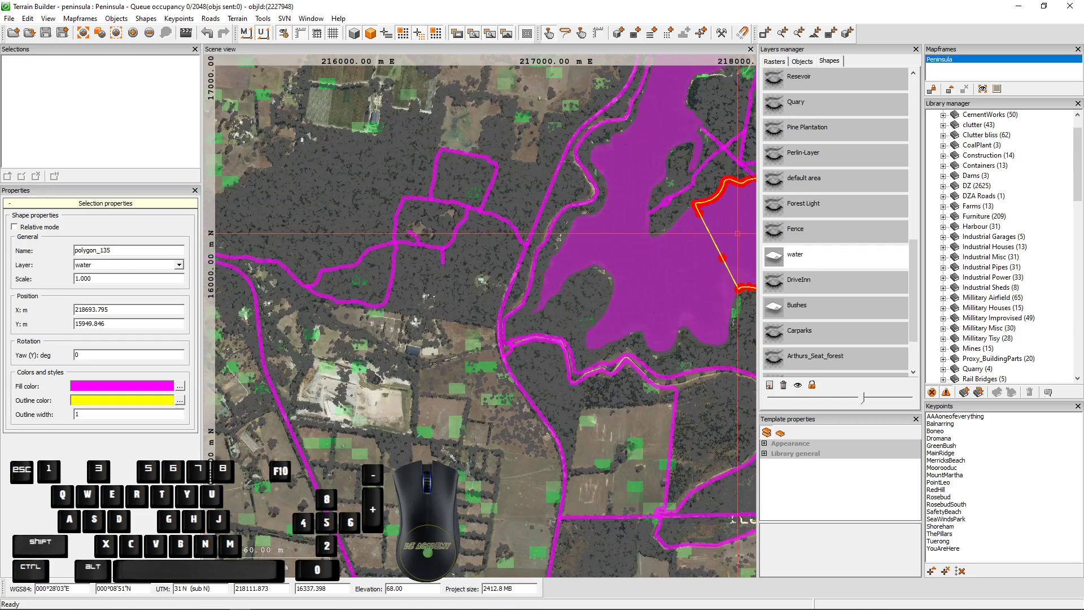